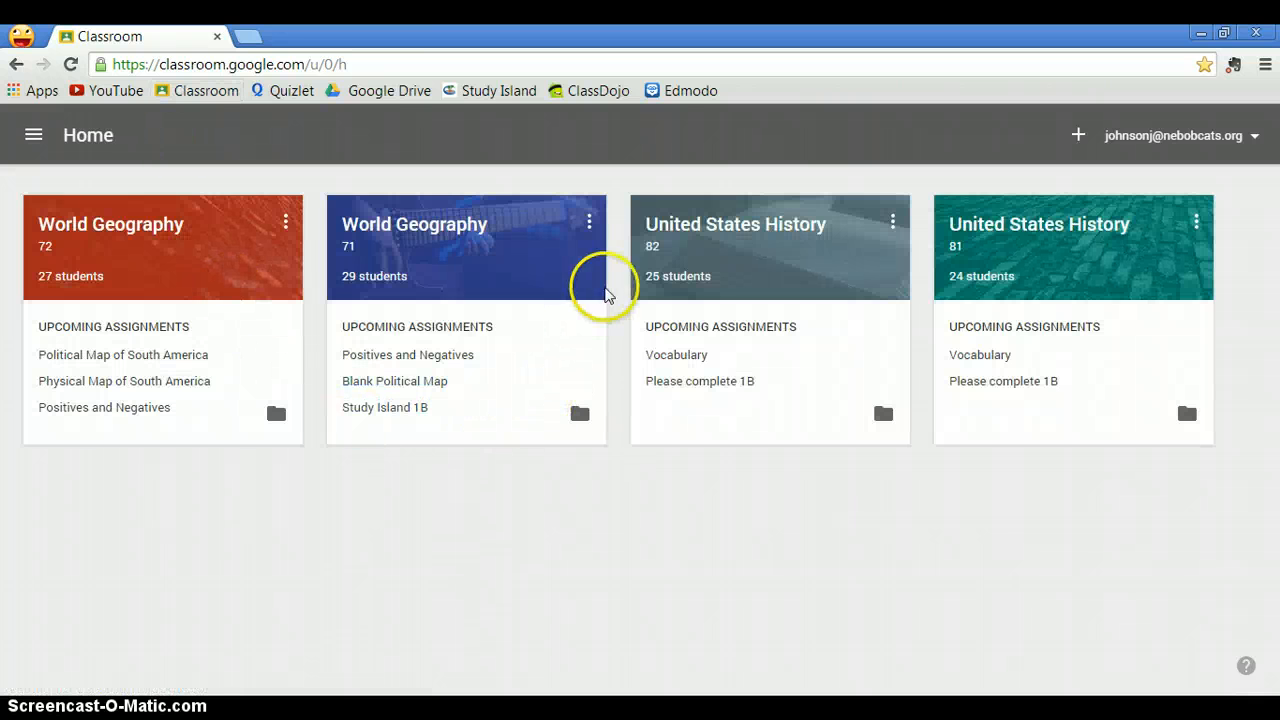
- Open the World Geography 71 class and start a new assignment titled "5 Themes of Geography"
click(433, 227)
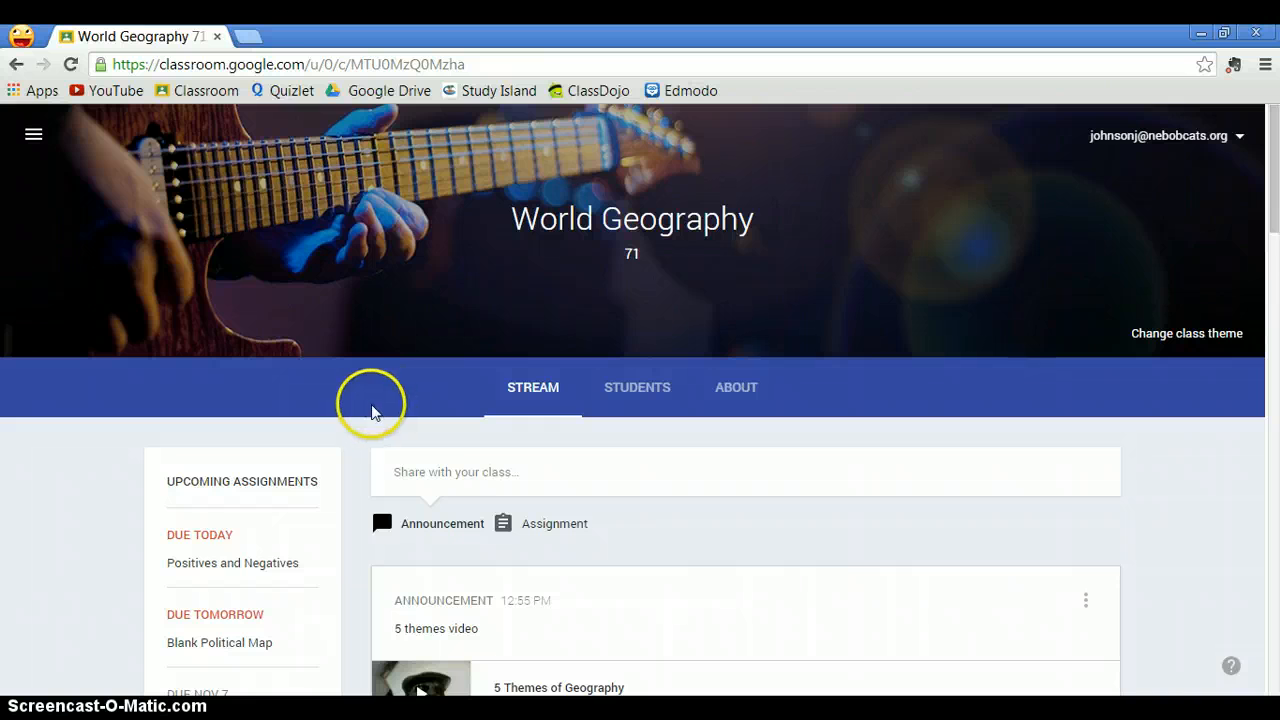
scroll(366, 409, down, 1)
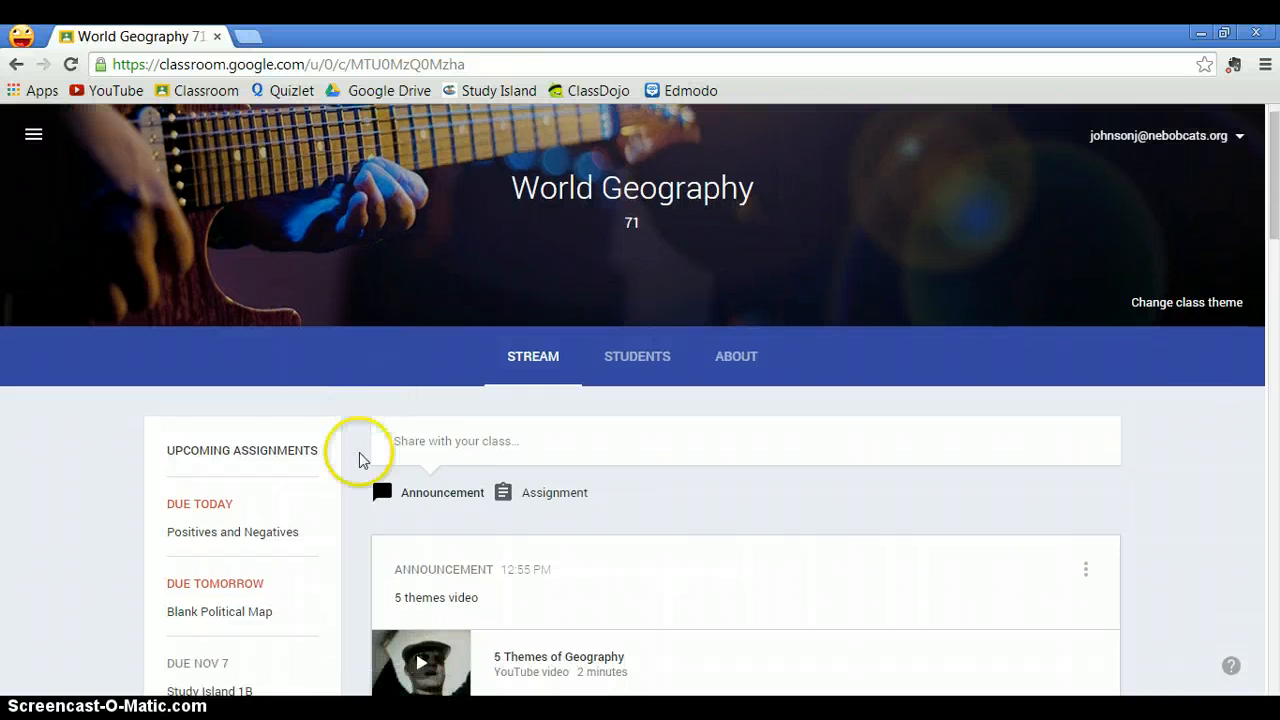
click(555, 495)
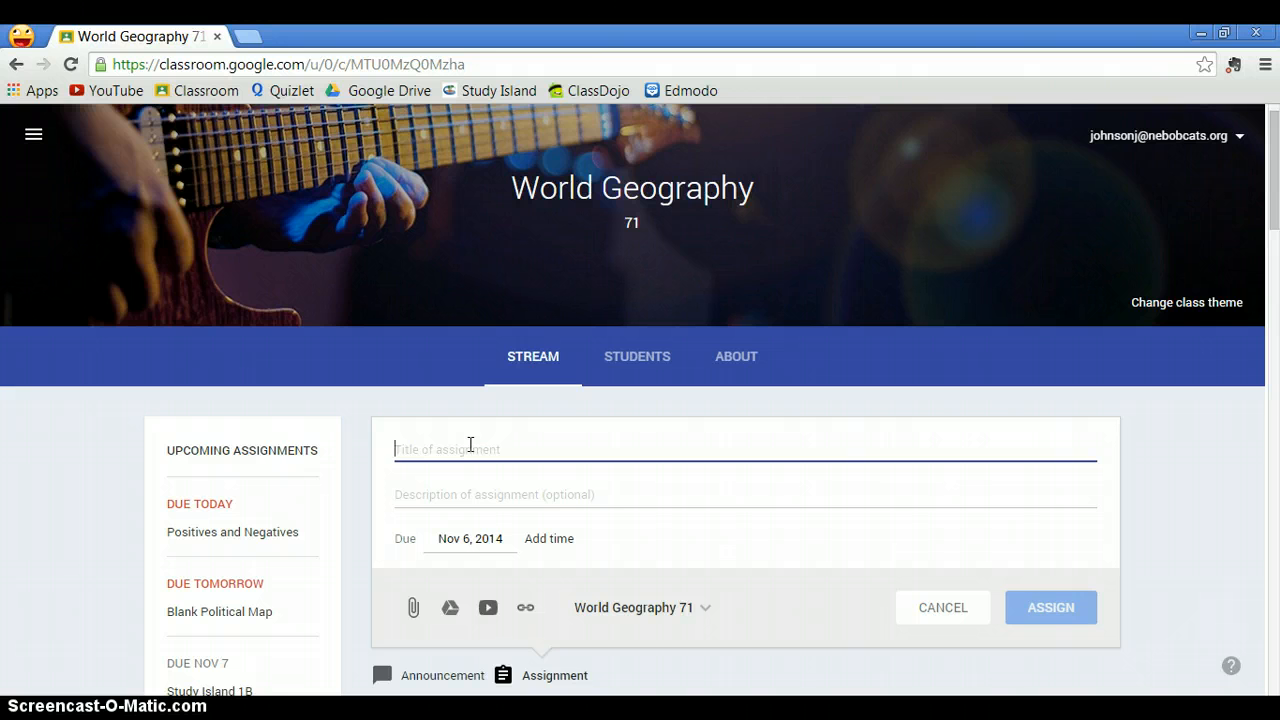
text(5 Themes of Geography)
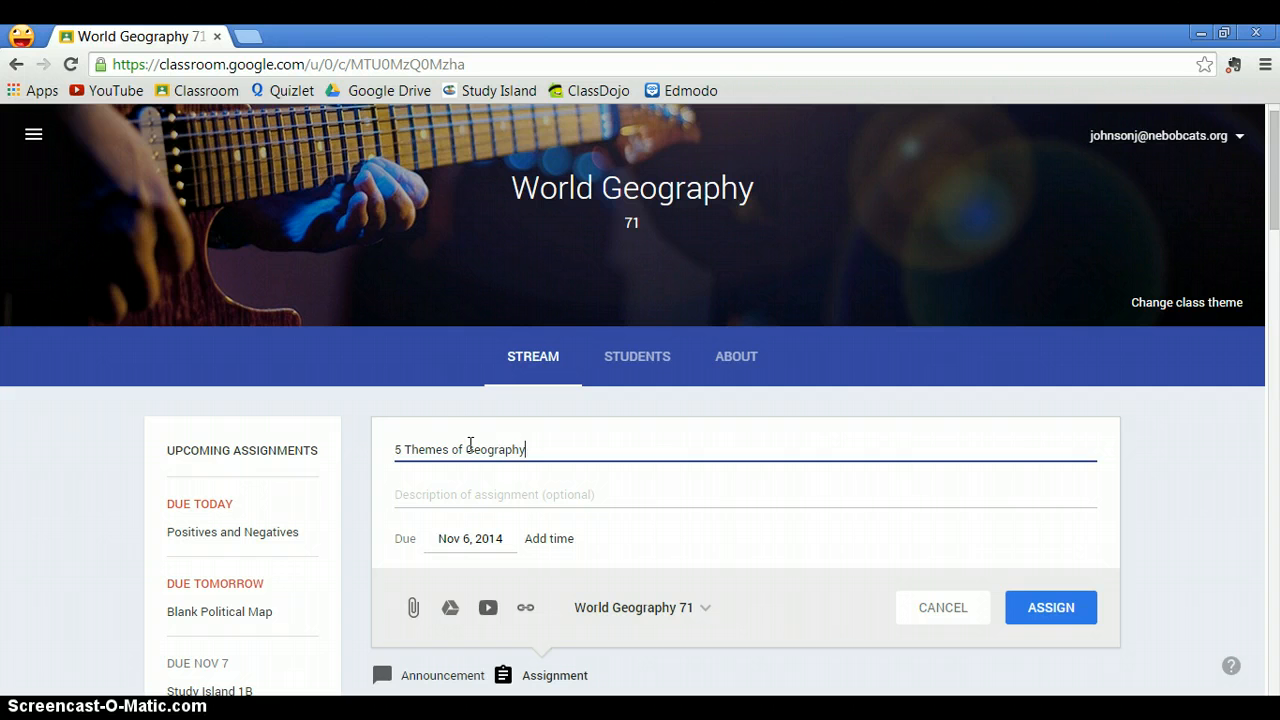
- Enter the assignment description "Please name and describe the 5 Themes of Geography"
click(474, 502)
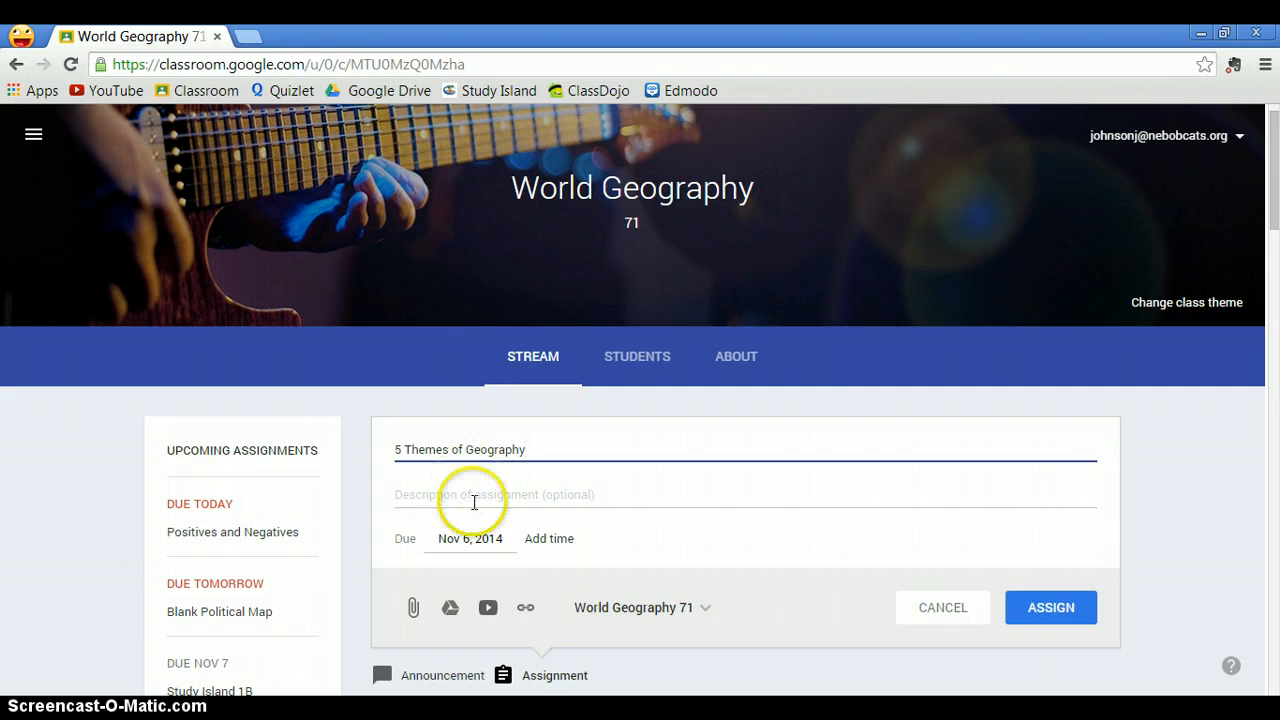
click(577, 491)
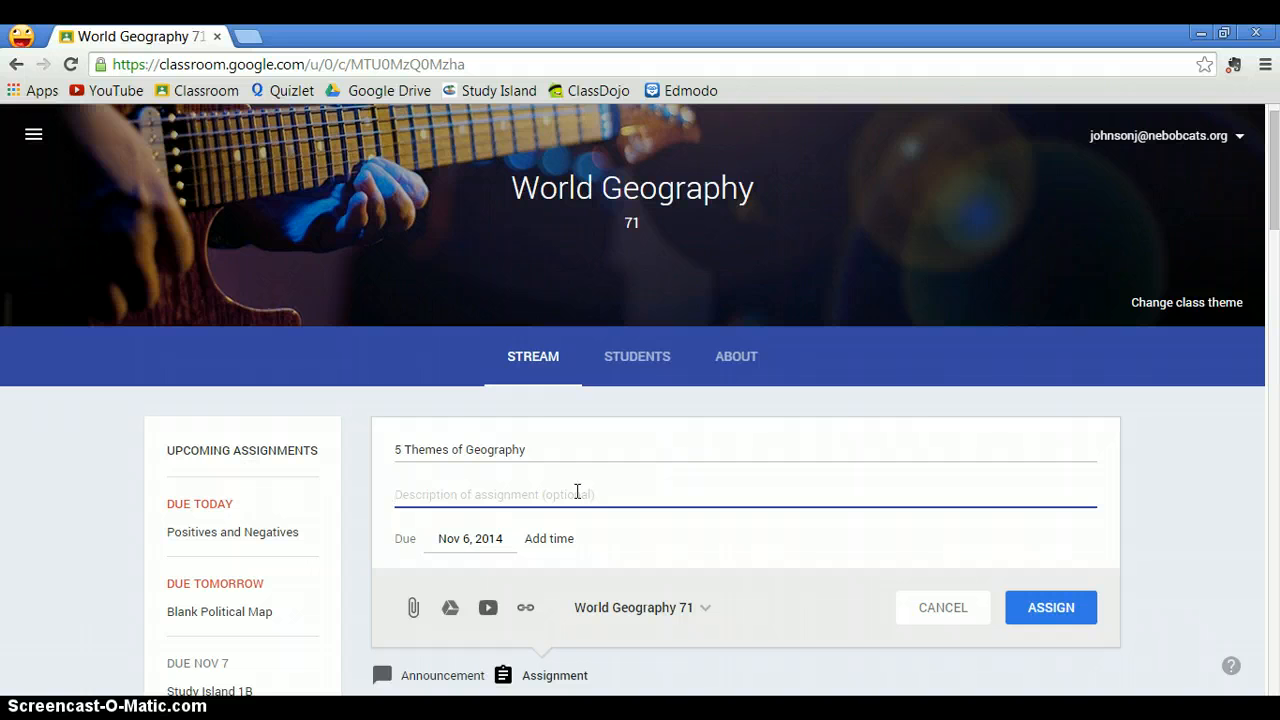
text(Ple)
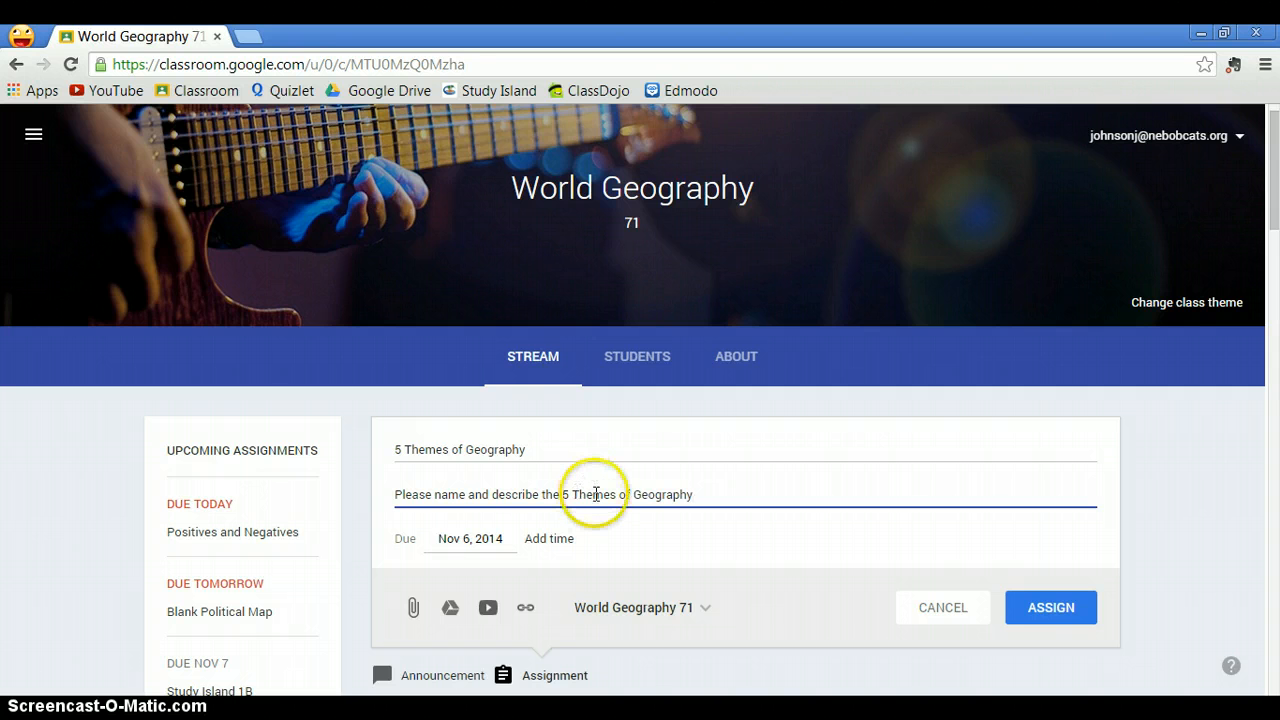
- Set the assignment's due date to Nov 7, 2014
click(466, 545)
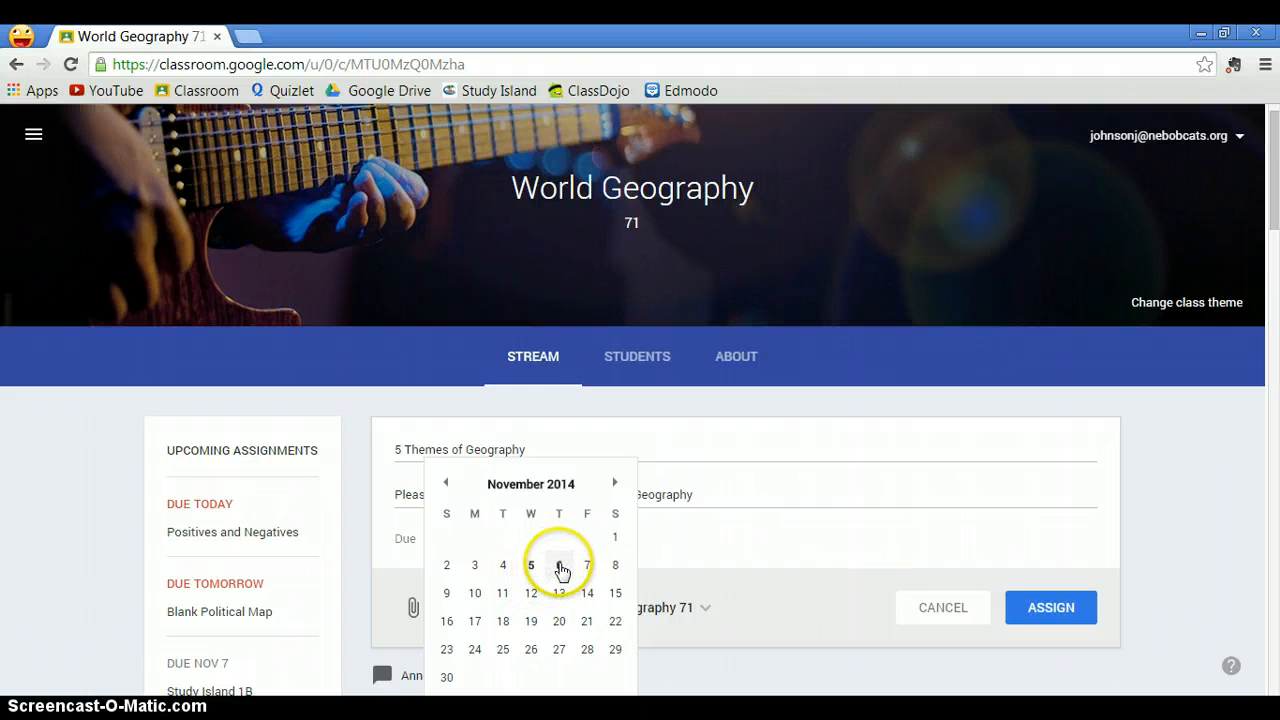
click(588, 568)
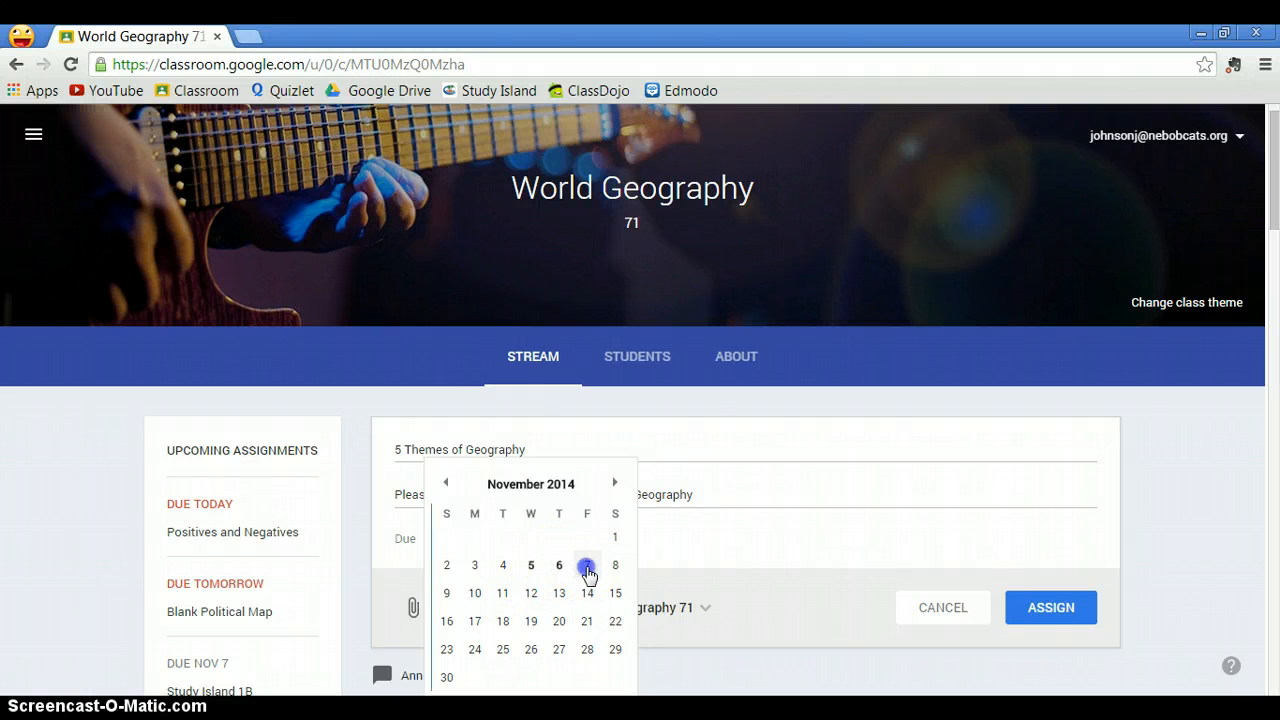
scroll(613, 540, down, 1)
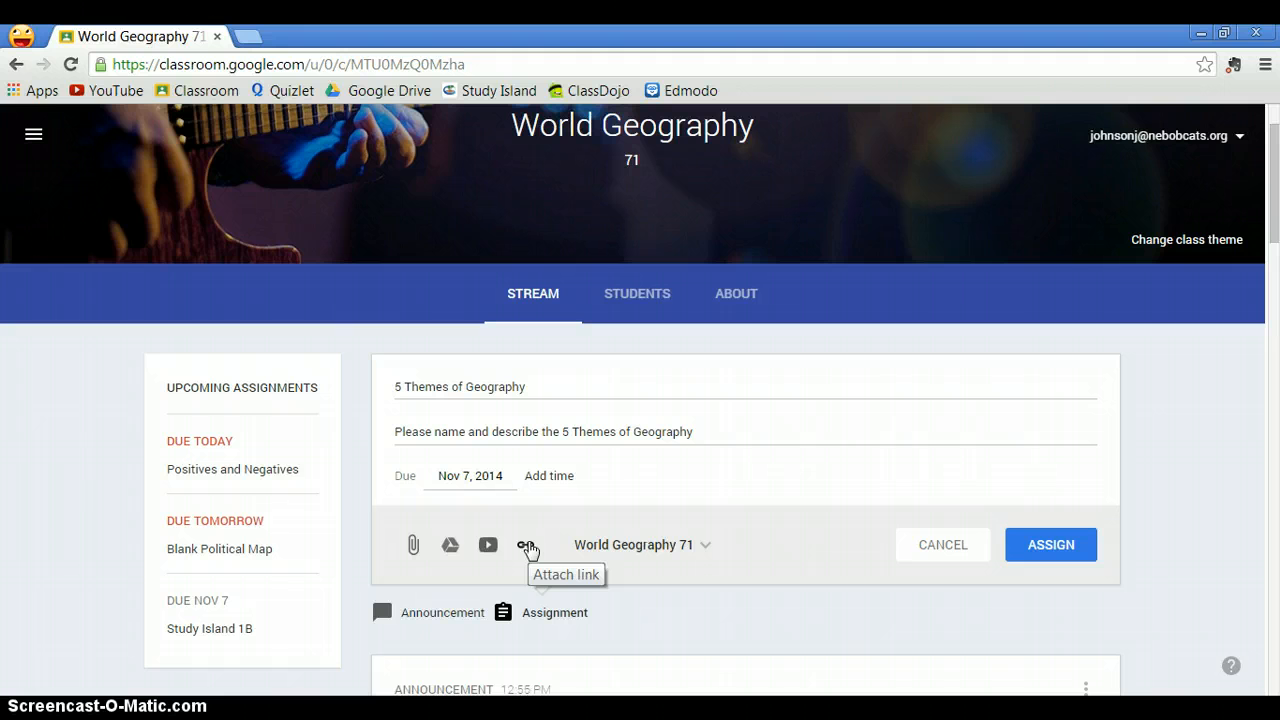
- Review the list of classes to post to, then assign the assignment
click(706, 544)
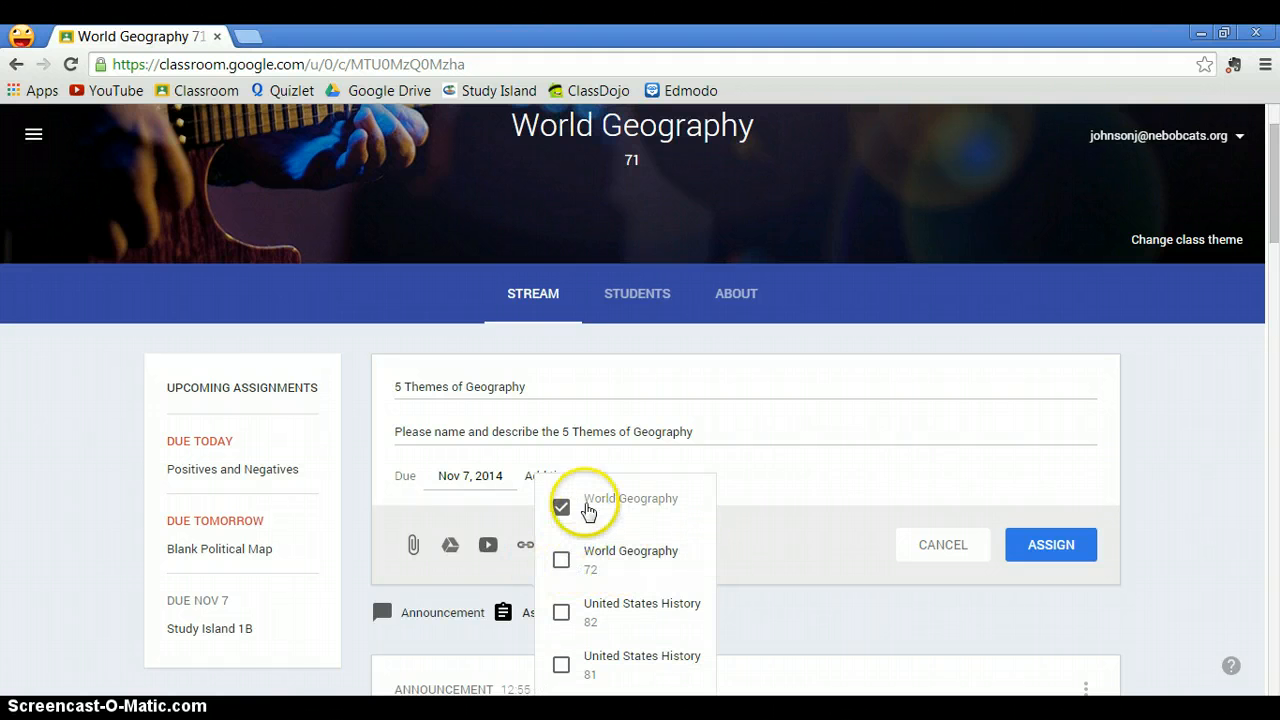
click(745, 603)
click(1040, 552)
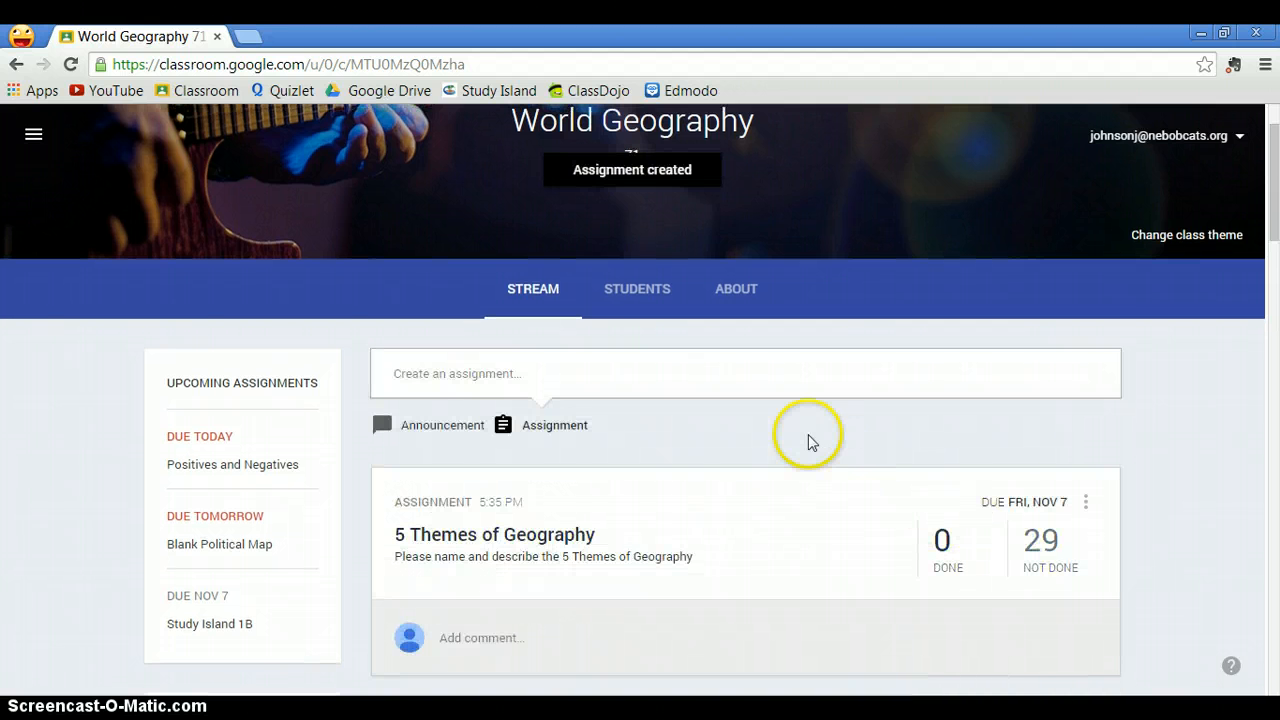
- Open the 5 Themes of Geography assignment for editing and save it
scroll(810, 442, down, 1)
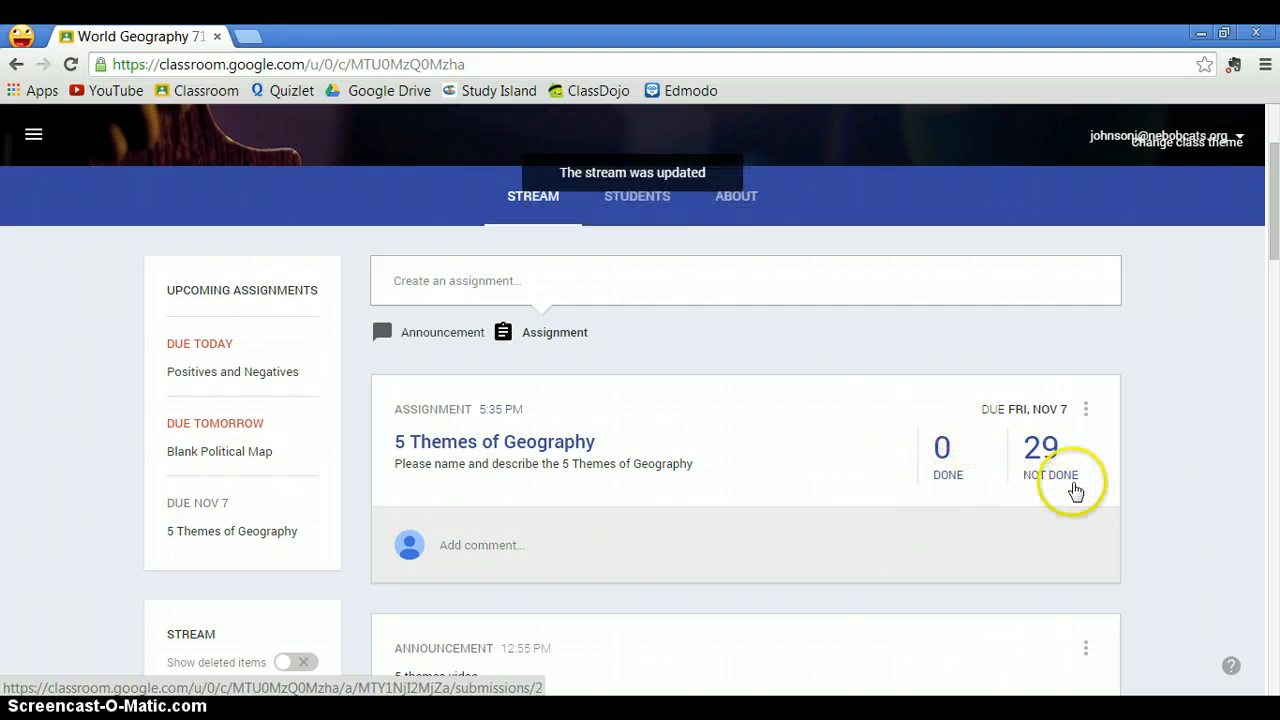
click(1086, 412)
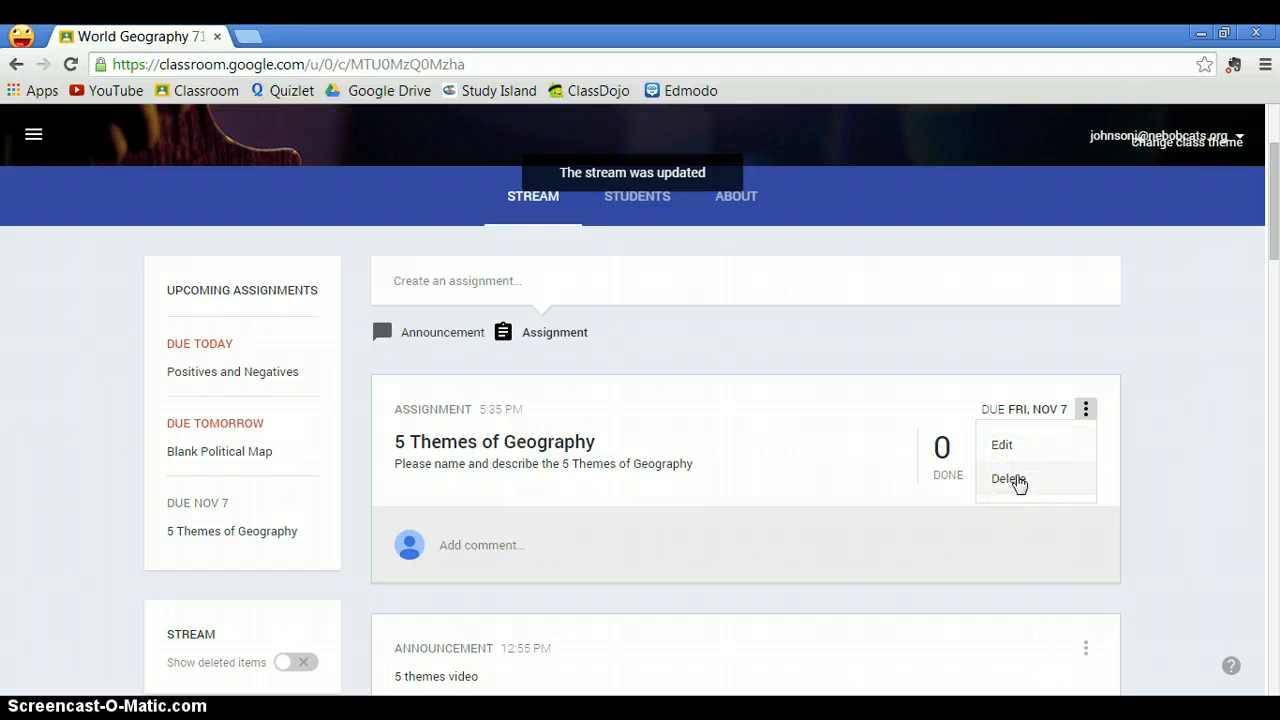
click(1011, 449)
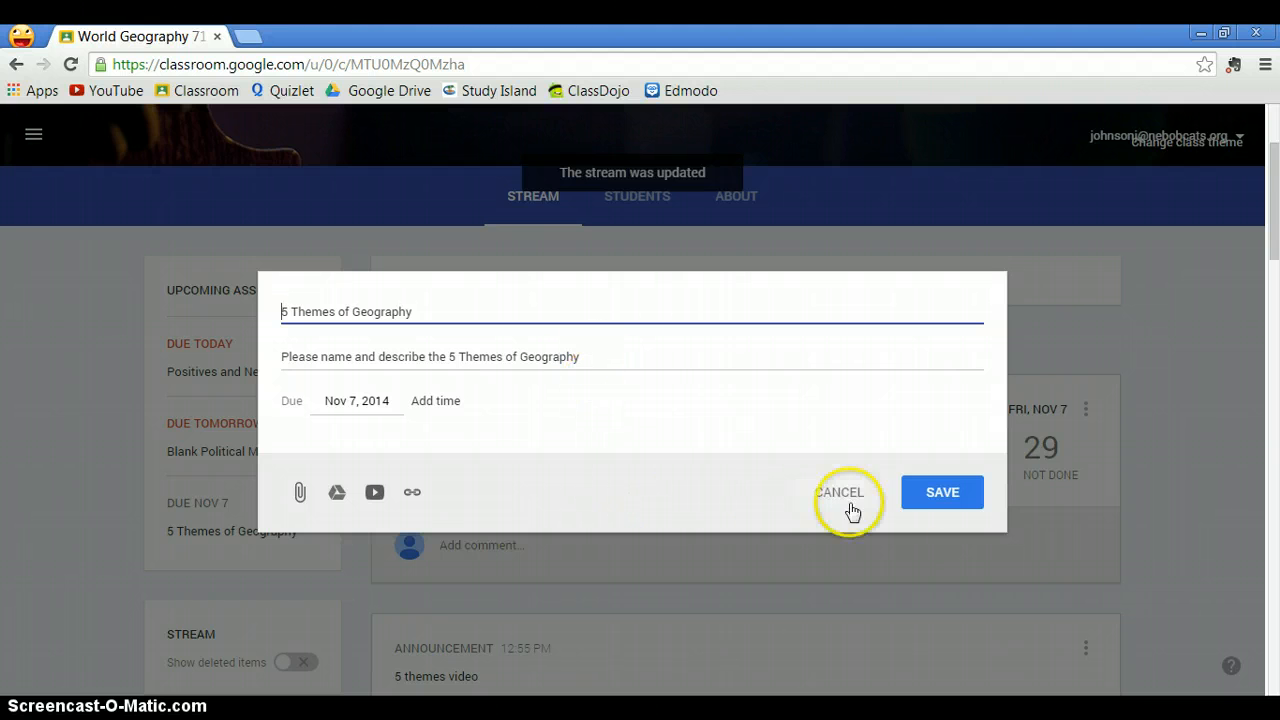
click(929, 497)
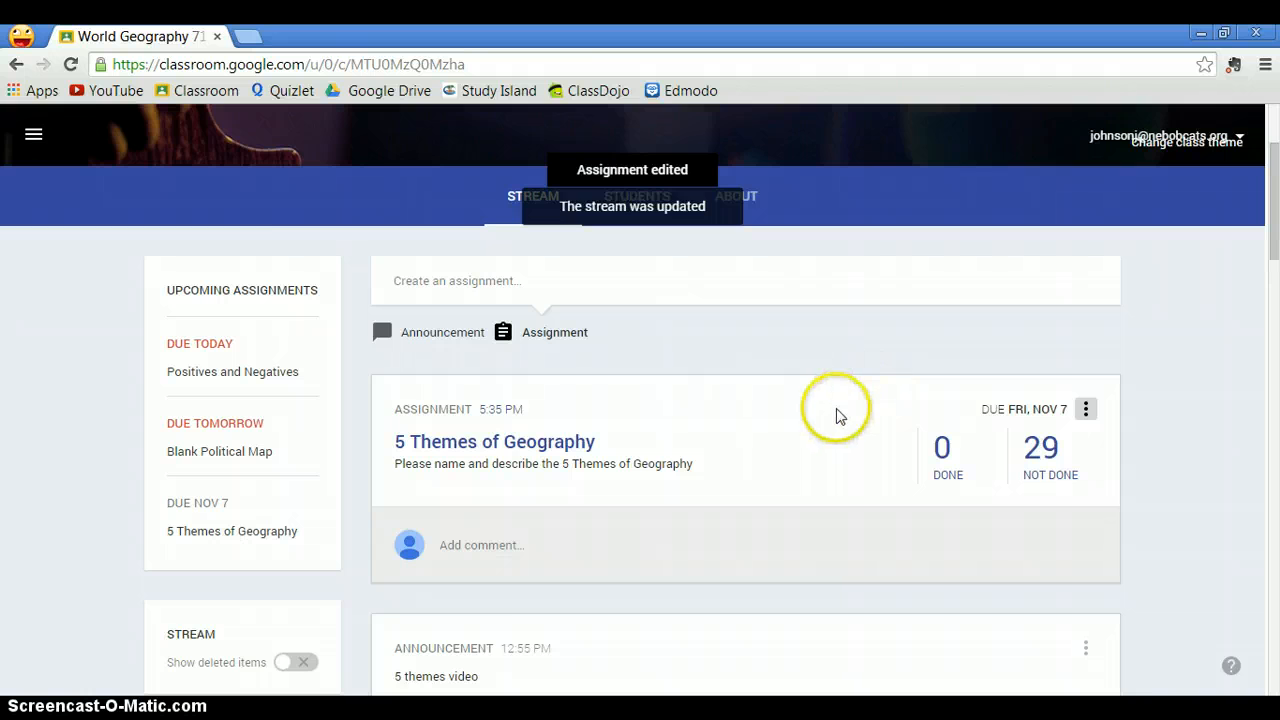
- Open the 5 Themes of Geography assignment's student status list and look over the students, statuses and grades
scroll(840, 416, down, 2)
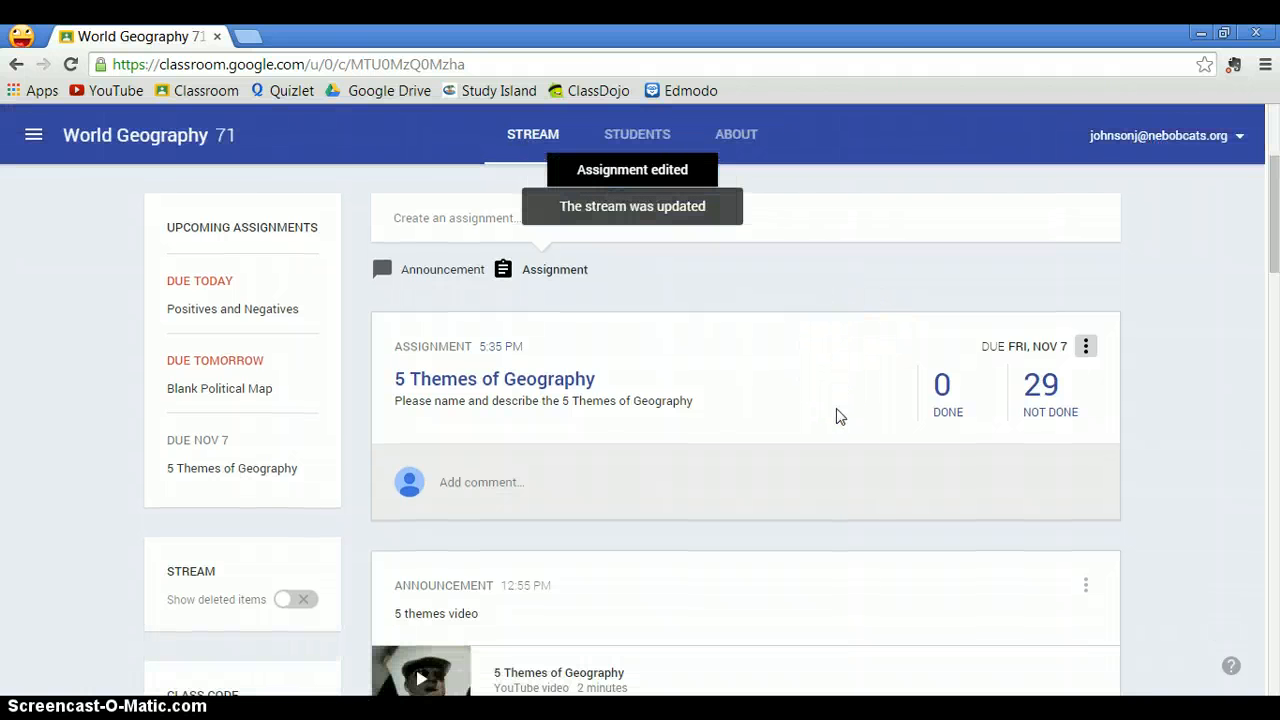
click(544, 384)
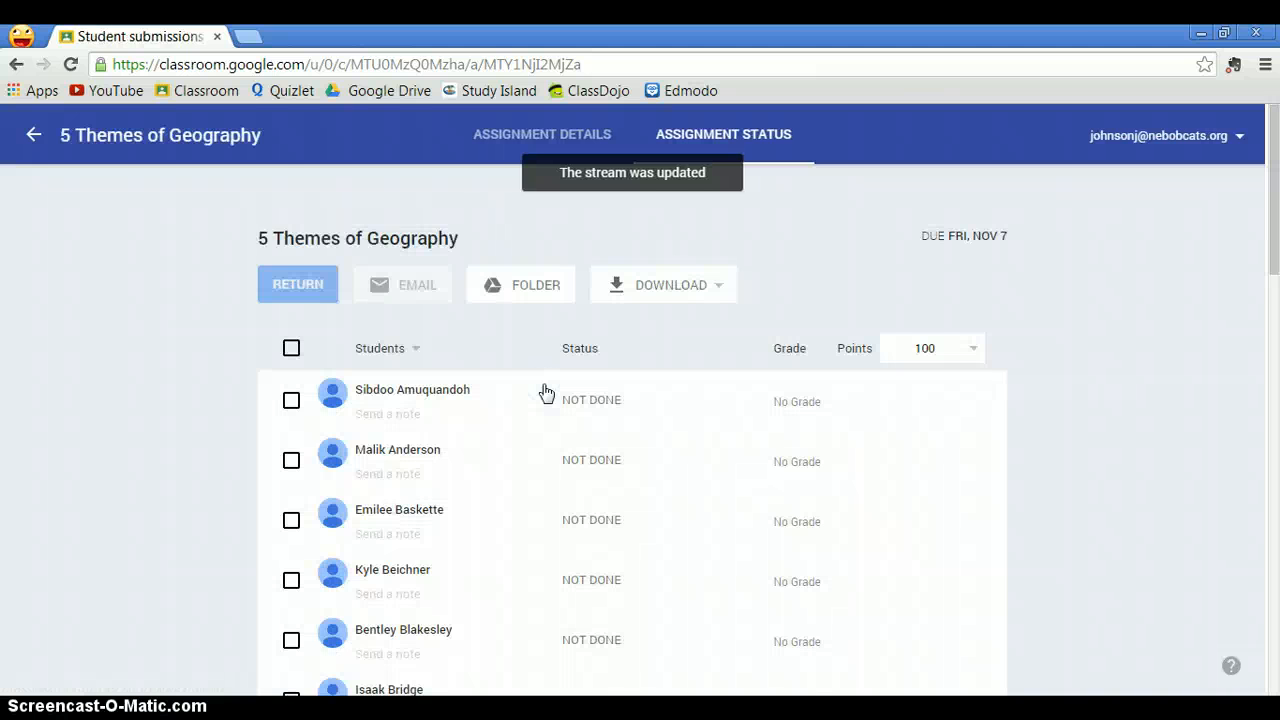
scroll(545, 392, down, 3)
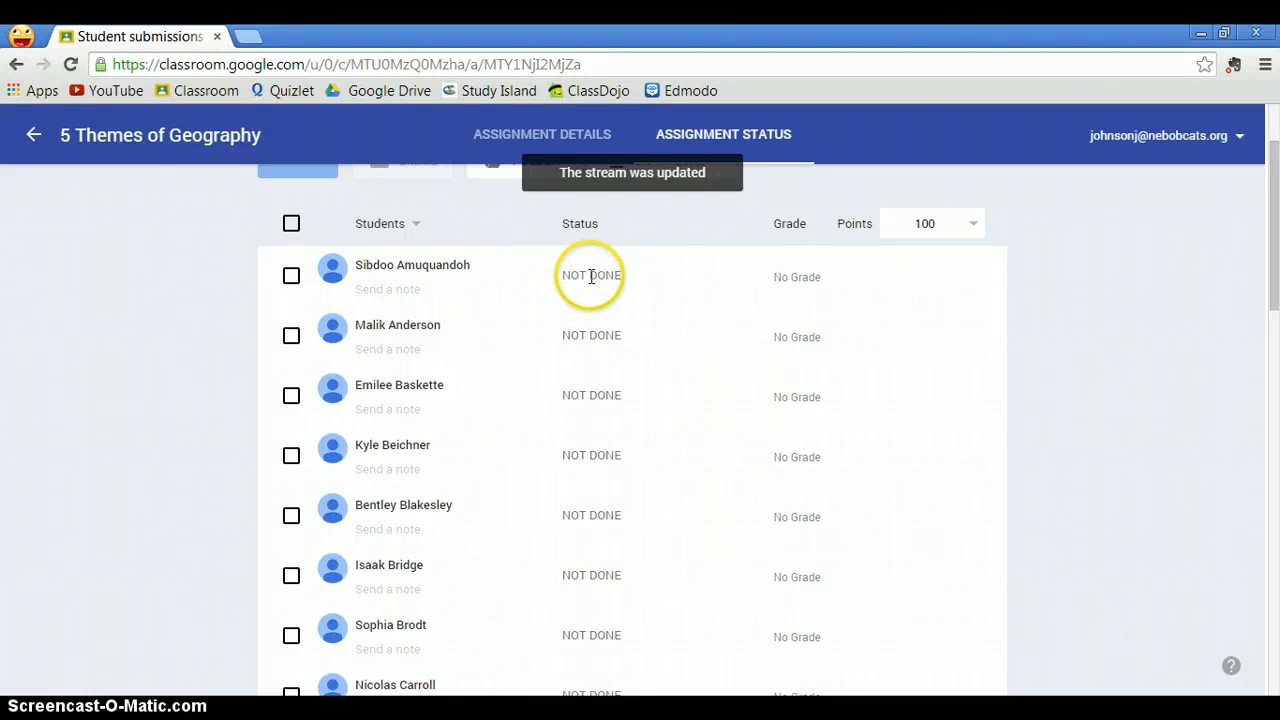
scroll(508, 330, up, 2)
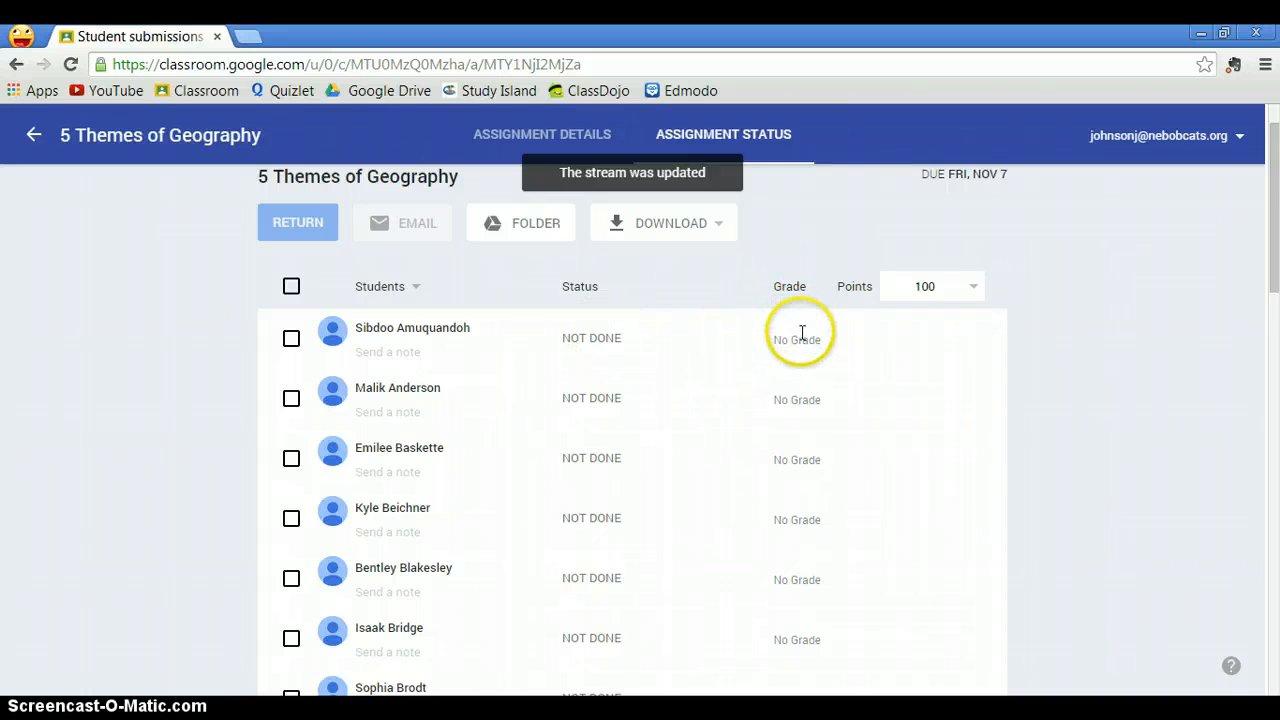
- Change the assignment's point value to 20 and confirm the update
click(973, 288)
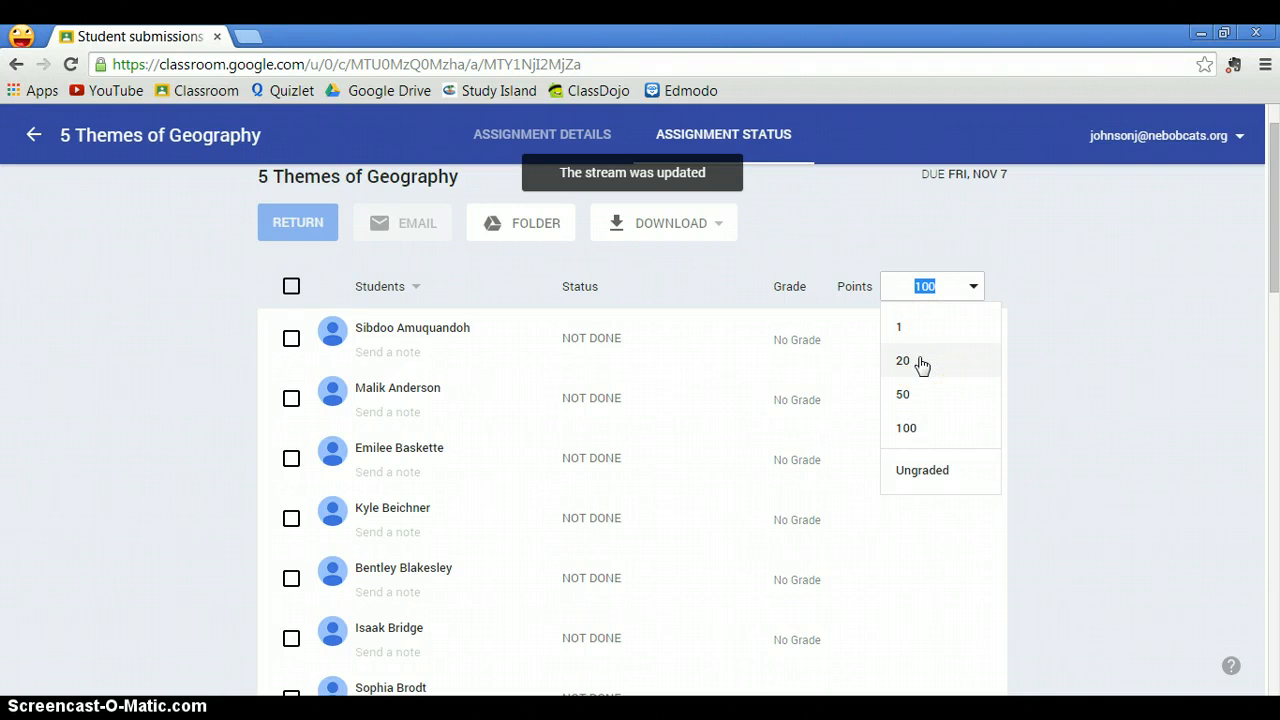
click(917, 358)
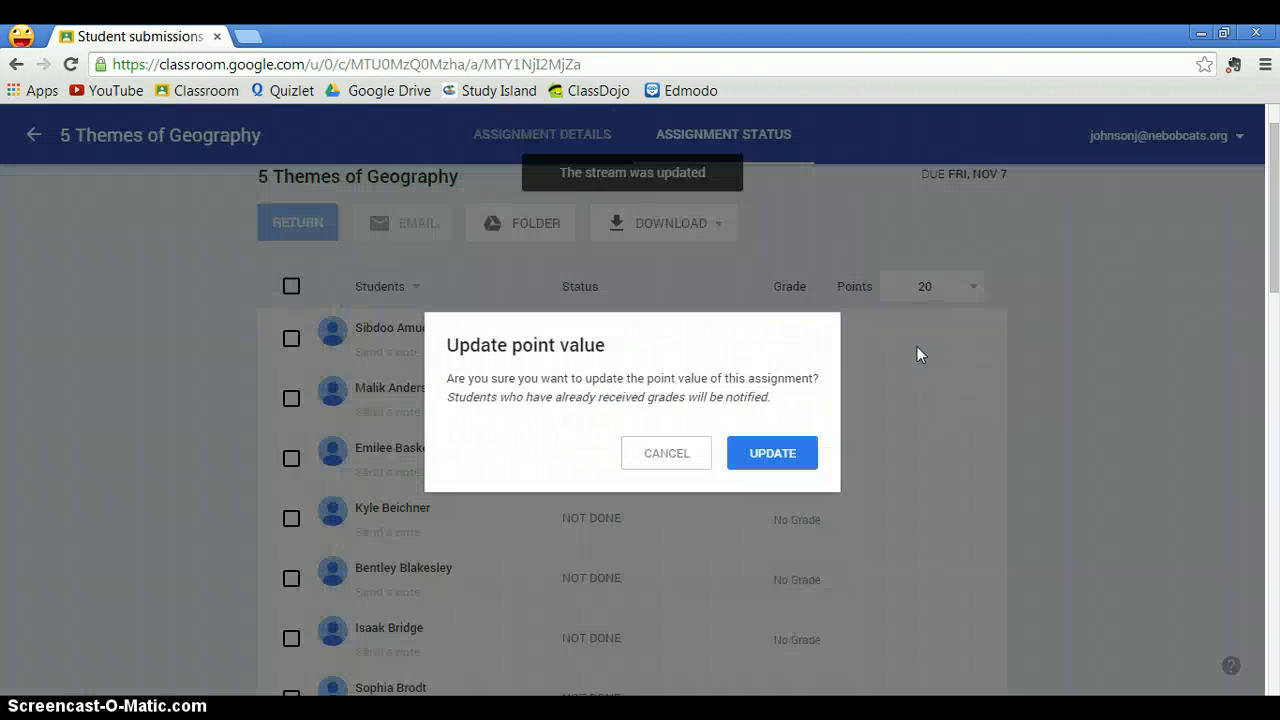
click(648, 458)
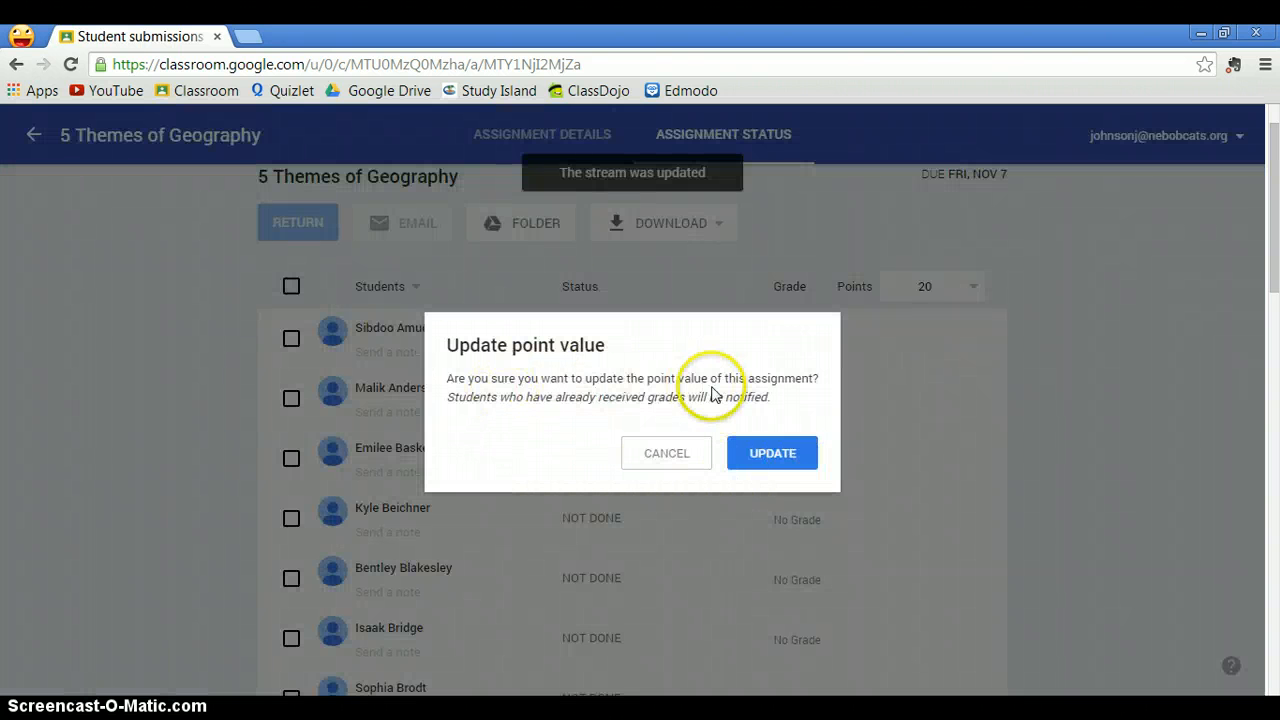
click(785, 460)
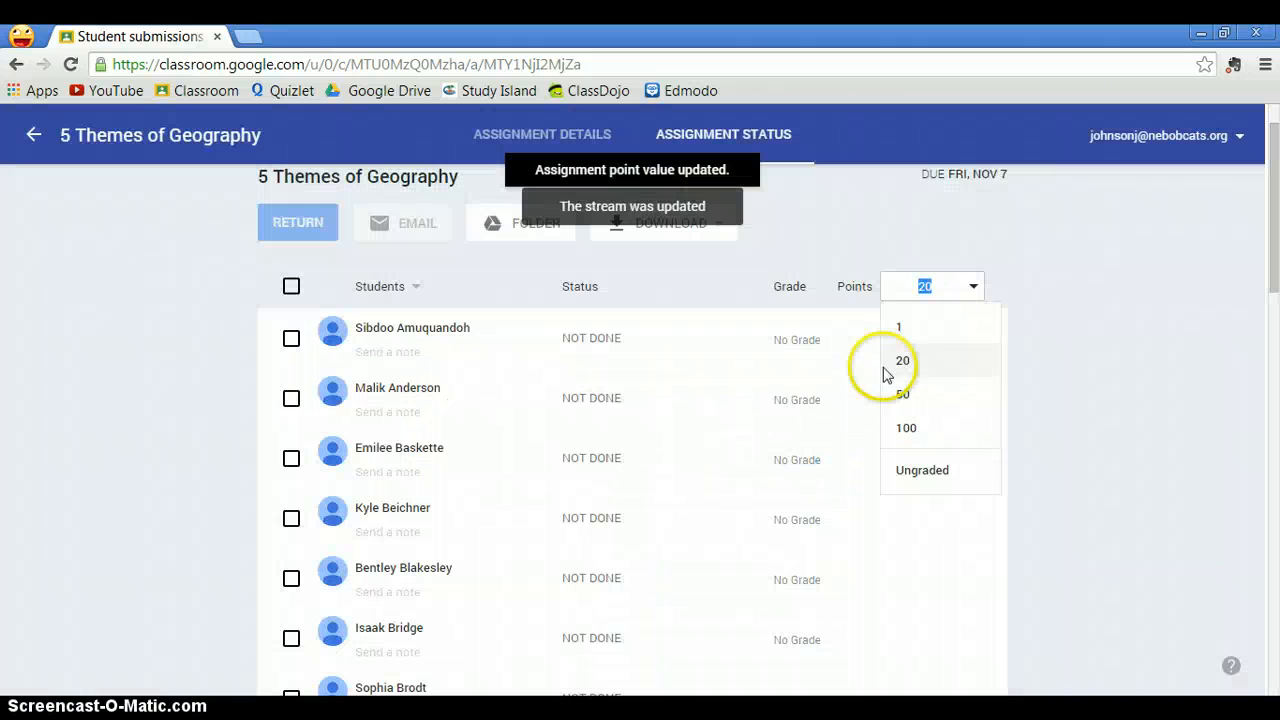
click(1054, 347)
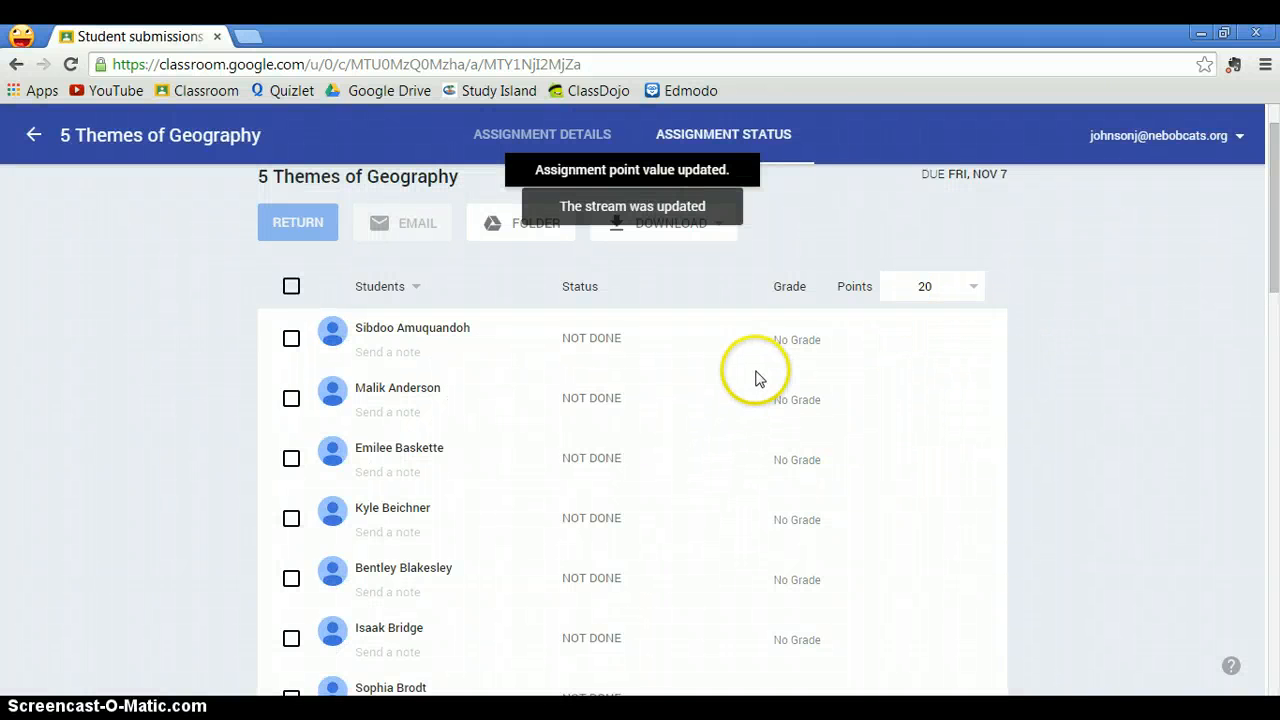
- Expand the first student's row to show the private comment field, then return to the class stream
click(415, 340)
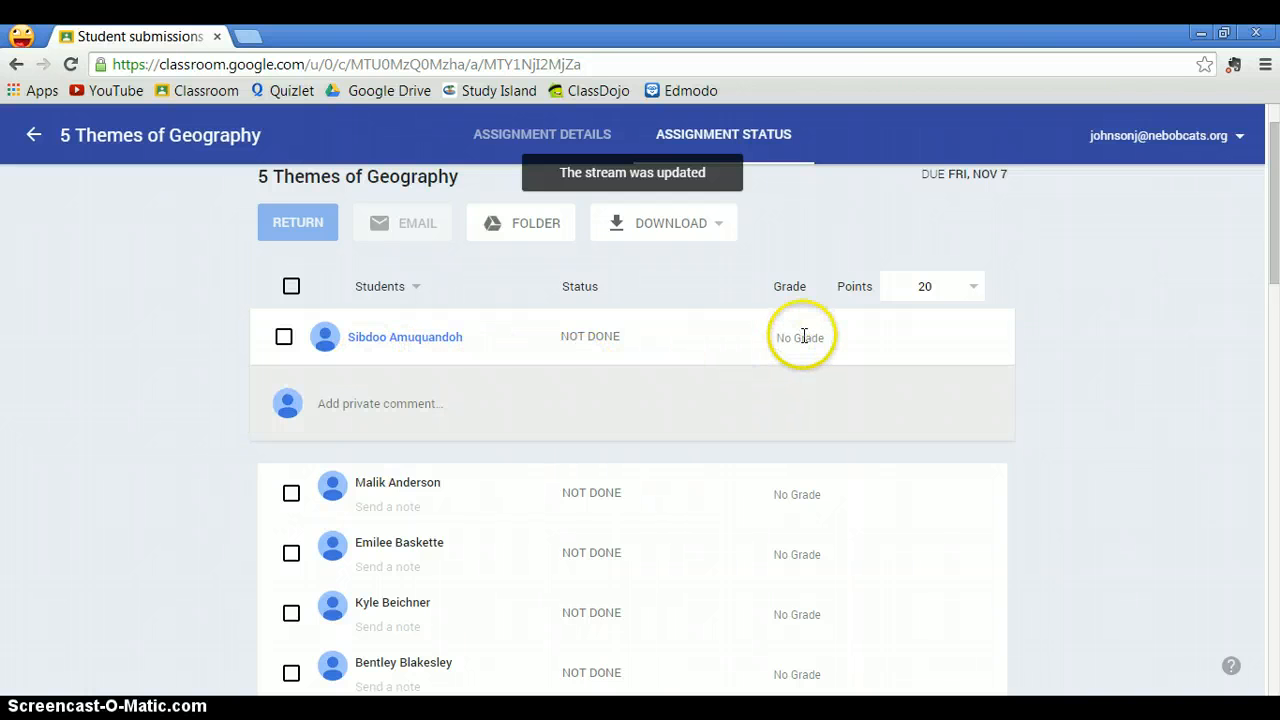
scroll(787, 341, up, 1)
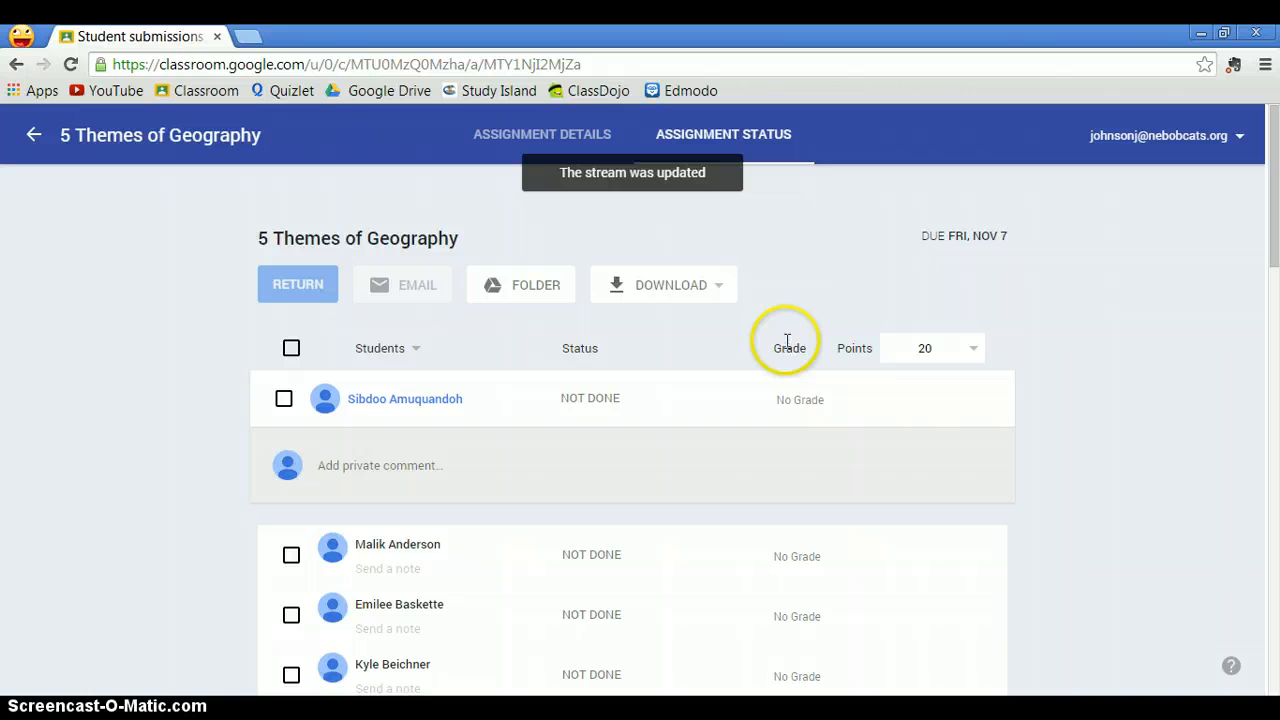
click(33, 134)
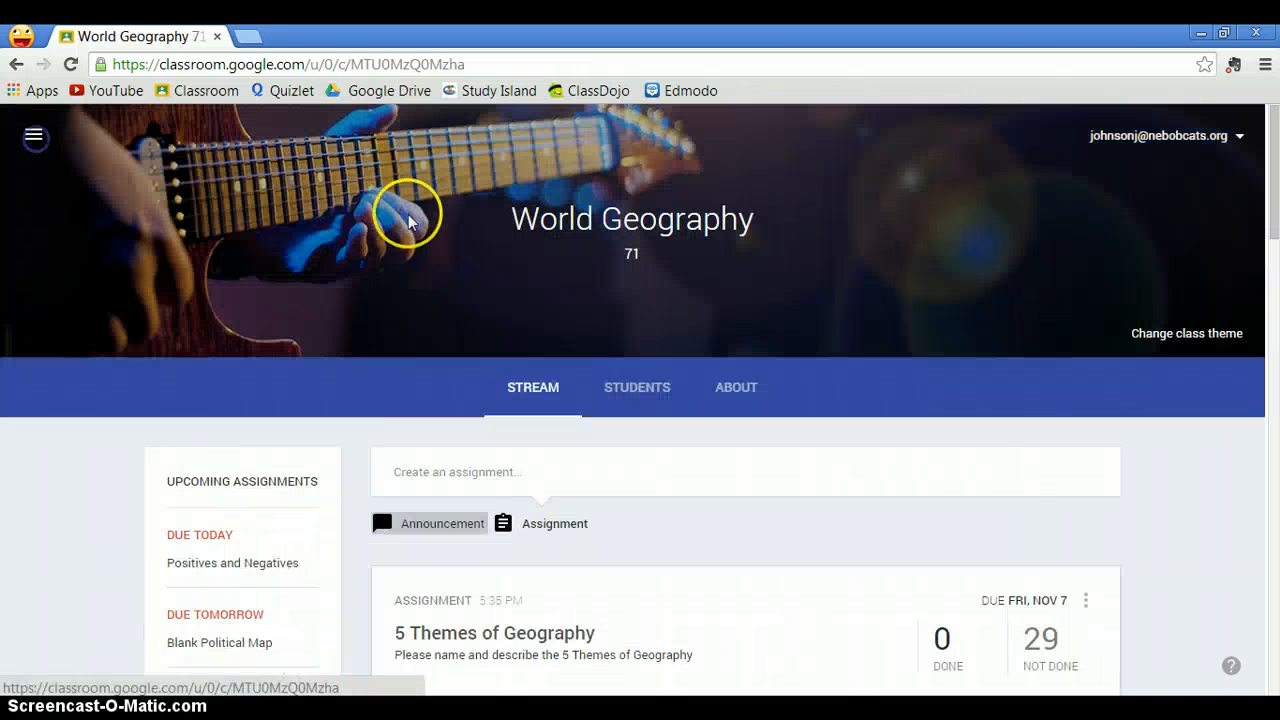
- Scroll through the class stream to review the earlier announcements and assignments
scroll(545, 420, down, 3)
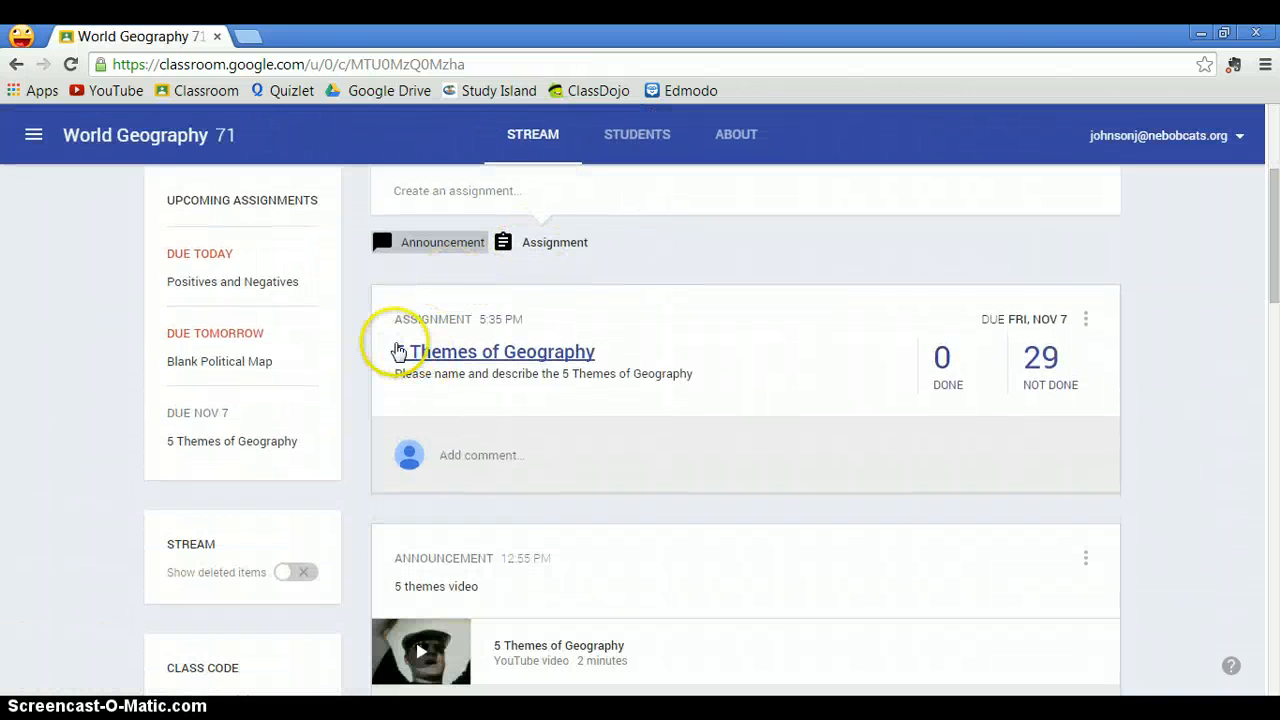
scroll(357, 329, down, 2)
scroll(370, 338, down, 3)
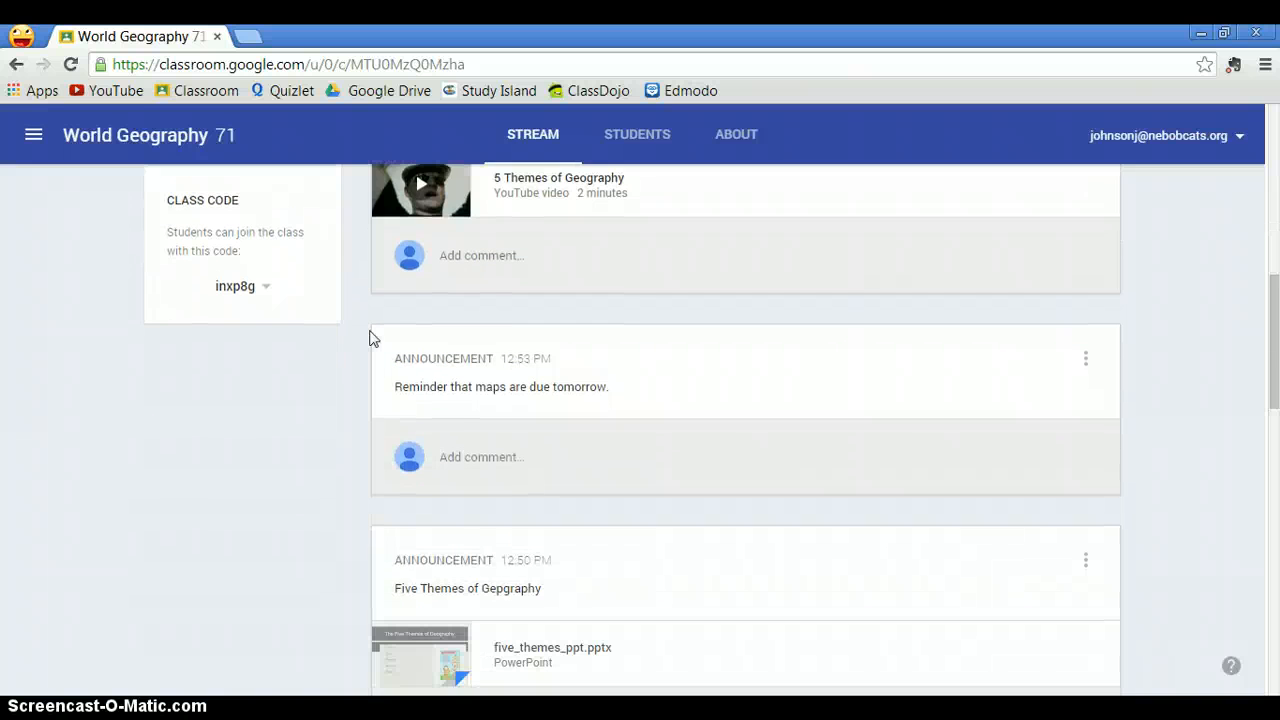
scroll(350, 335, down, 2)
scroll(350, 334, down, 2)
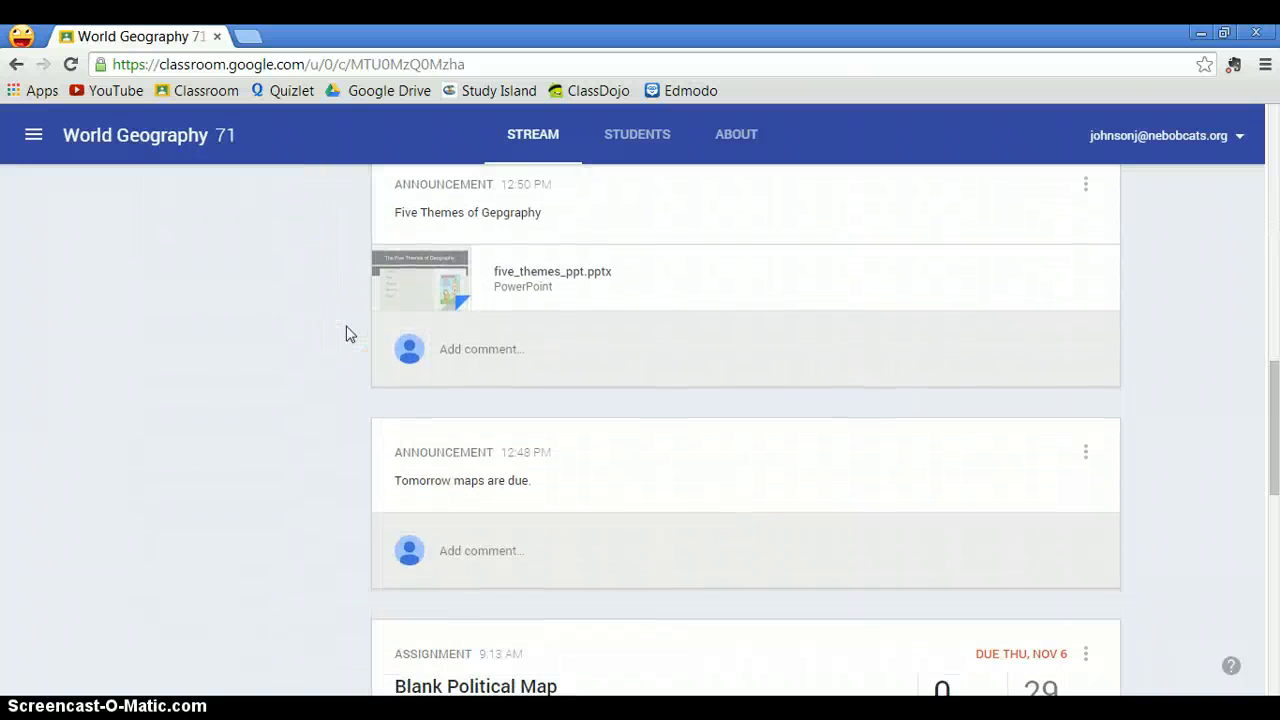
scroll(350, 334, down, 2)
scroll(346, 333, down, 4)
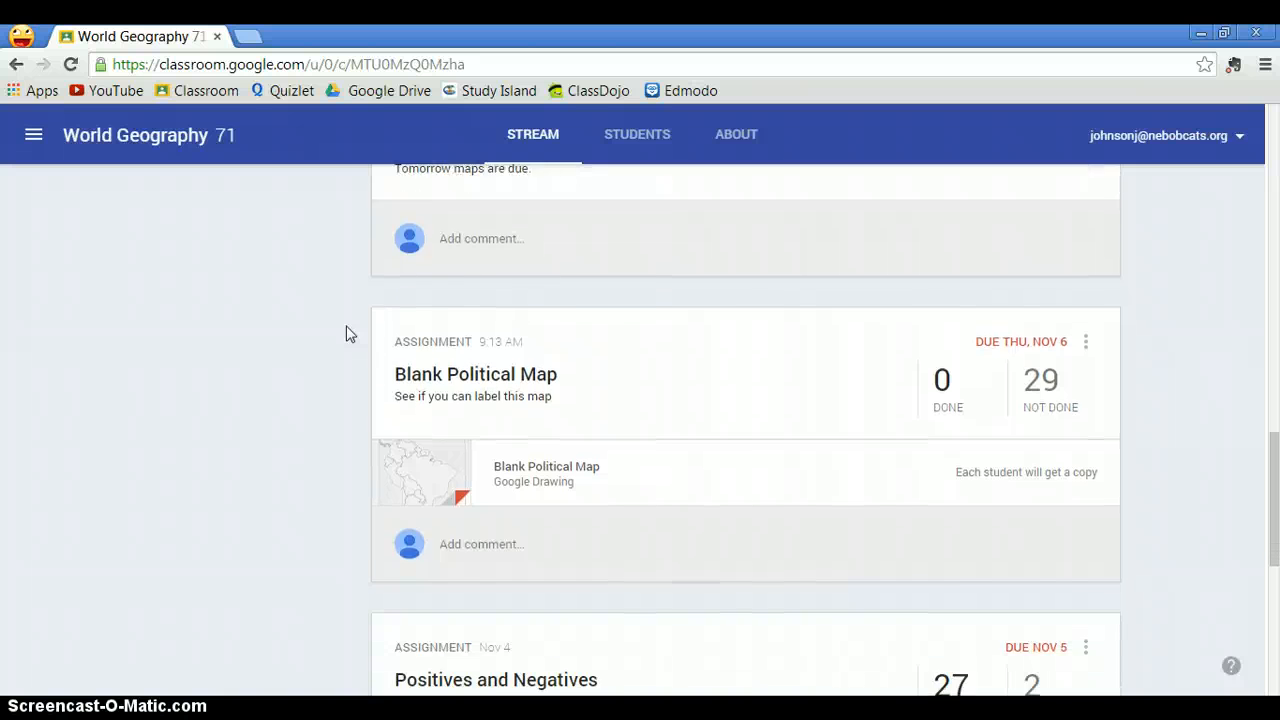
scroll(348, 333, down, 3)
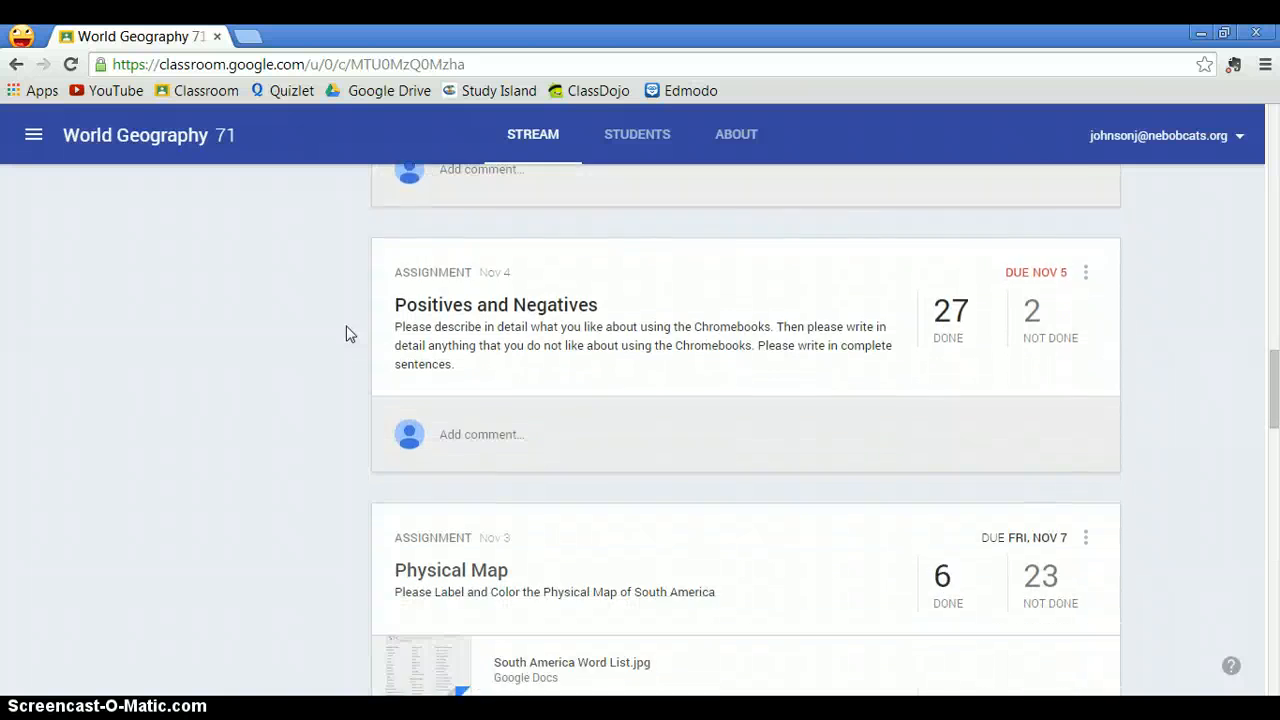
scroll(349, 333, down, 3)
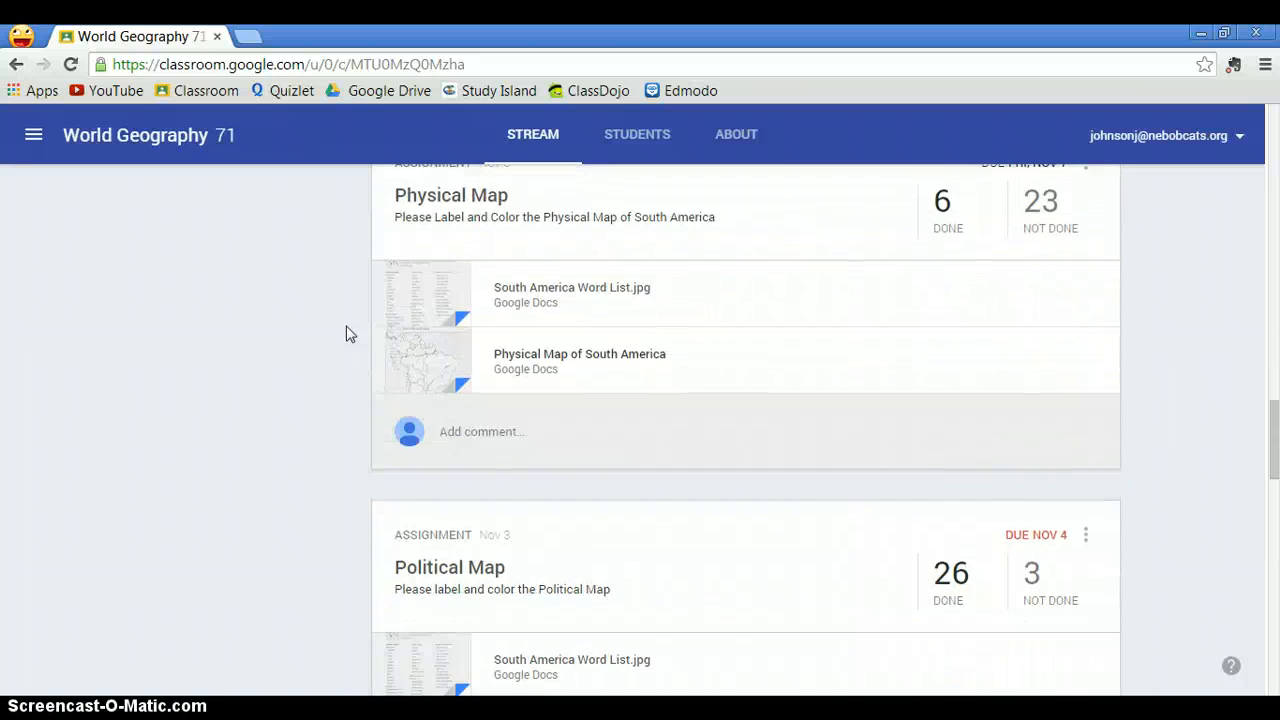
scroll(349, 333, down, 3)
scroll(349, 333, down, 3)
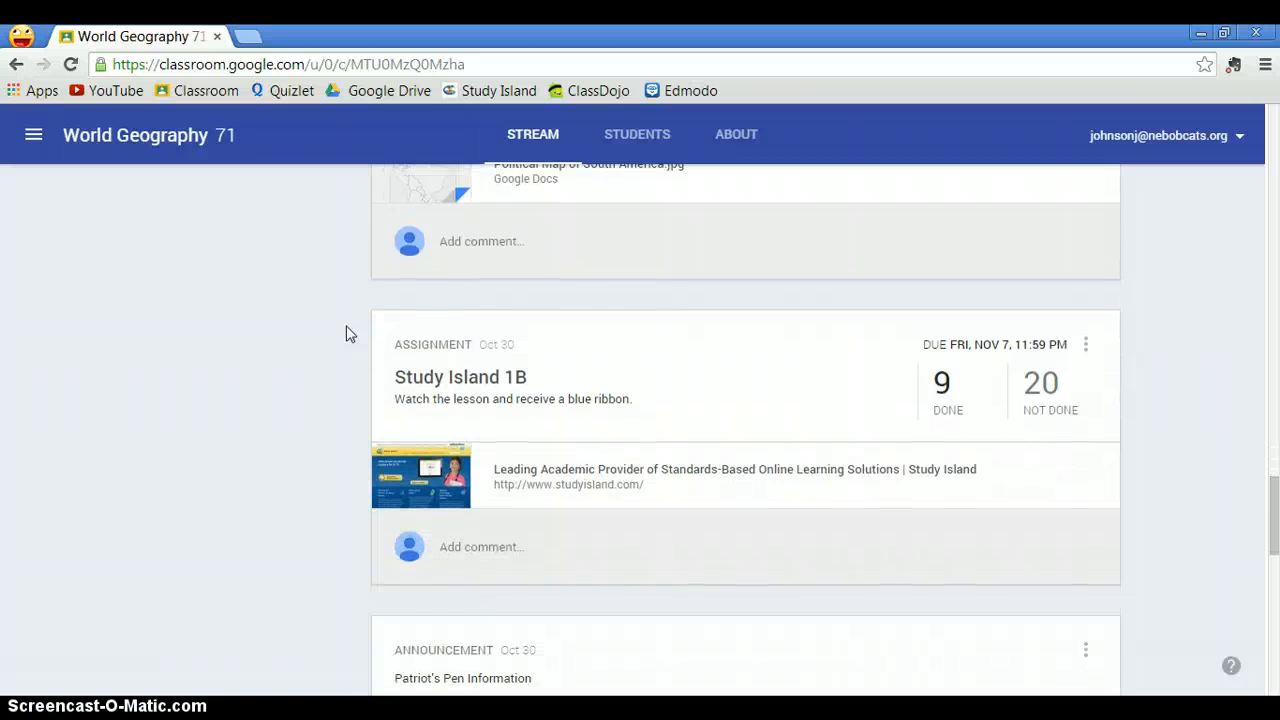
- Open the Patriot's Pen assignment's student status list from the class stream
scroll(349, 333, down, 2)
scroll(349, 333, down, 4)
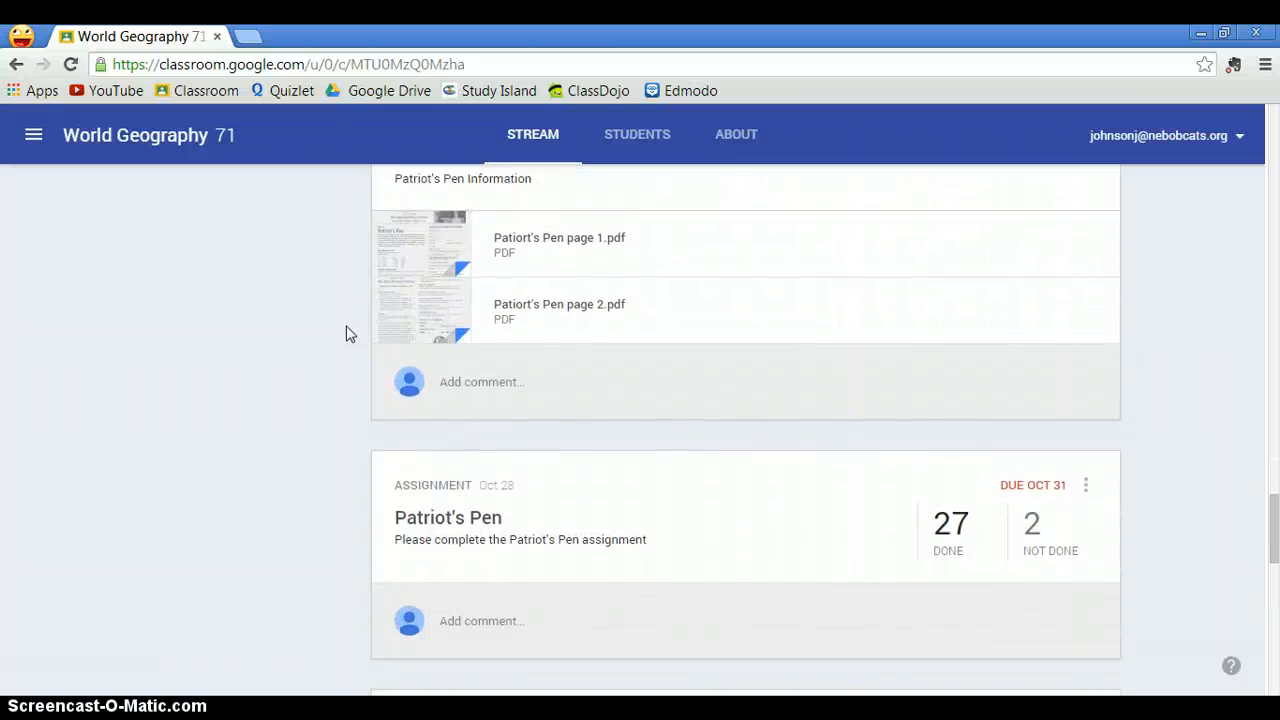
click(435, 456)
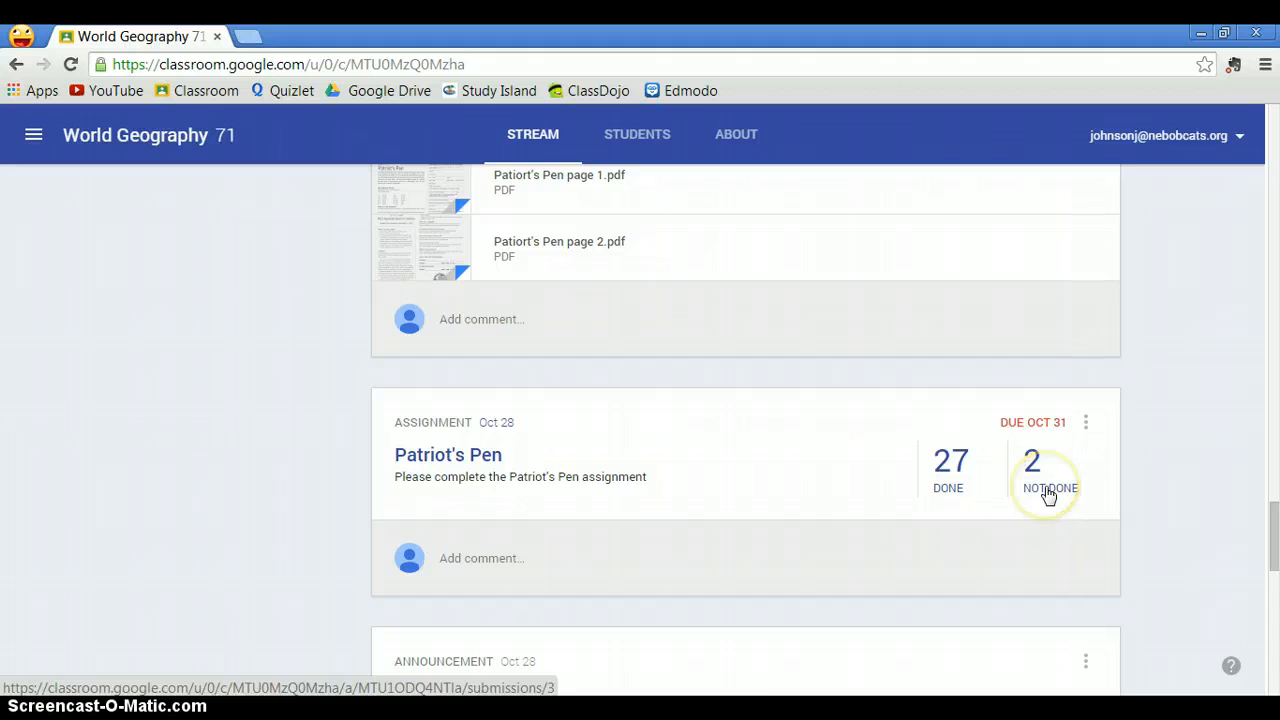
click(465, 458)
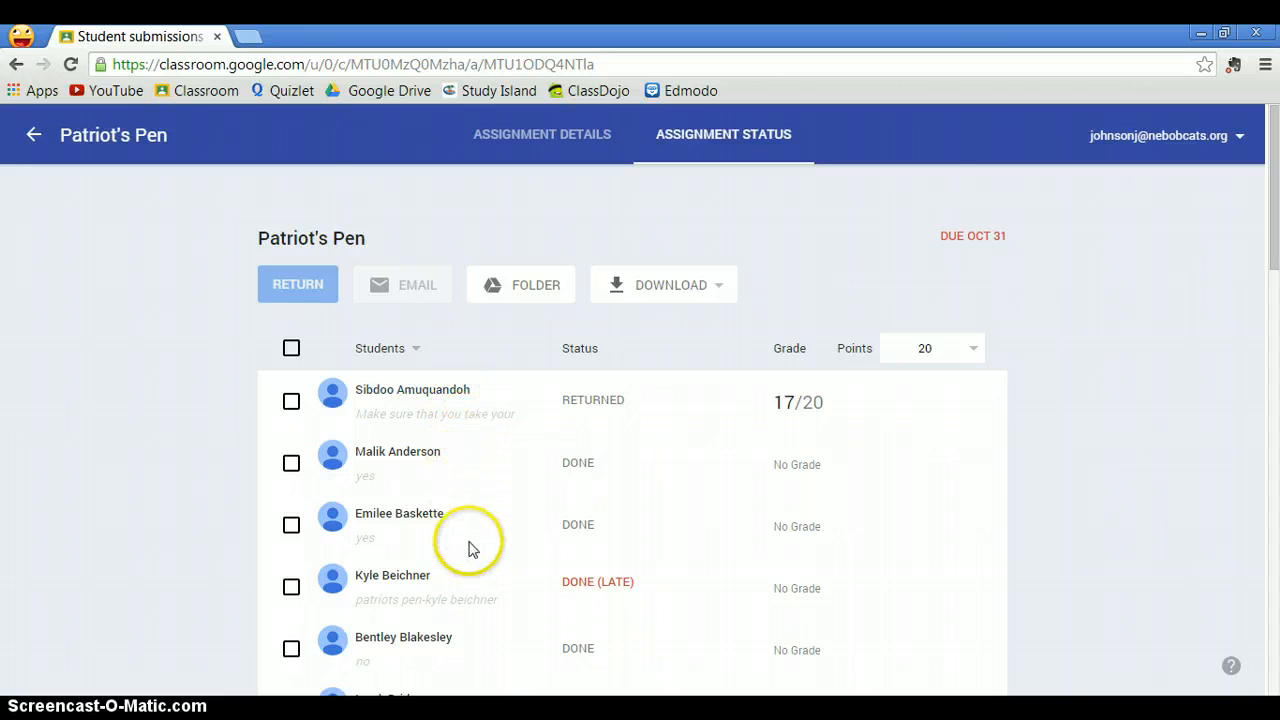
- Expand student rows to view the third student's submitted file and private comments
scroll(476, 470, down, 1)
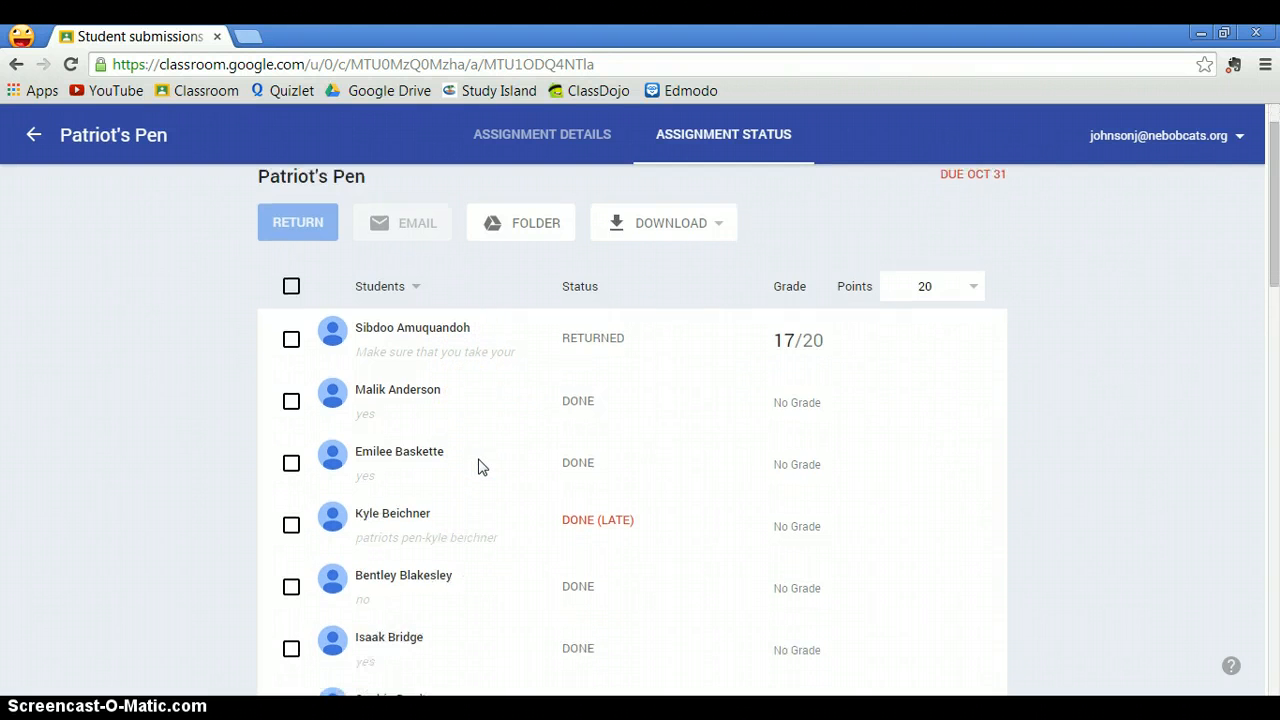
click(428, 342)
scroll(691, 389, down, 1)
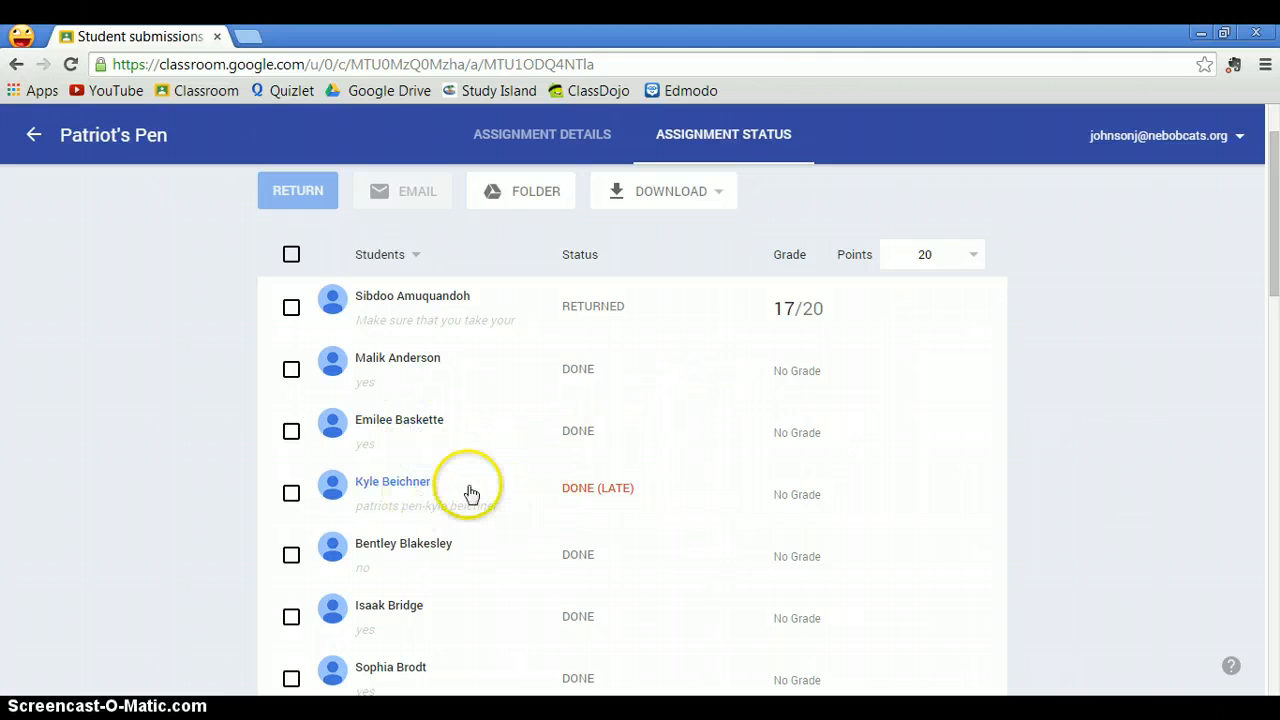
mouse_move(560, 495)
mouse_down()
mouse_move(607, 476)
mouse_move(645, 486)
mouse_up()
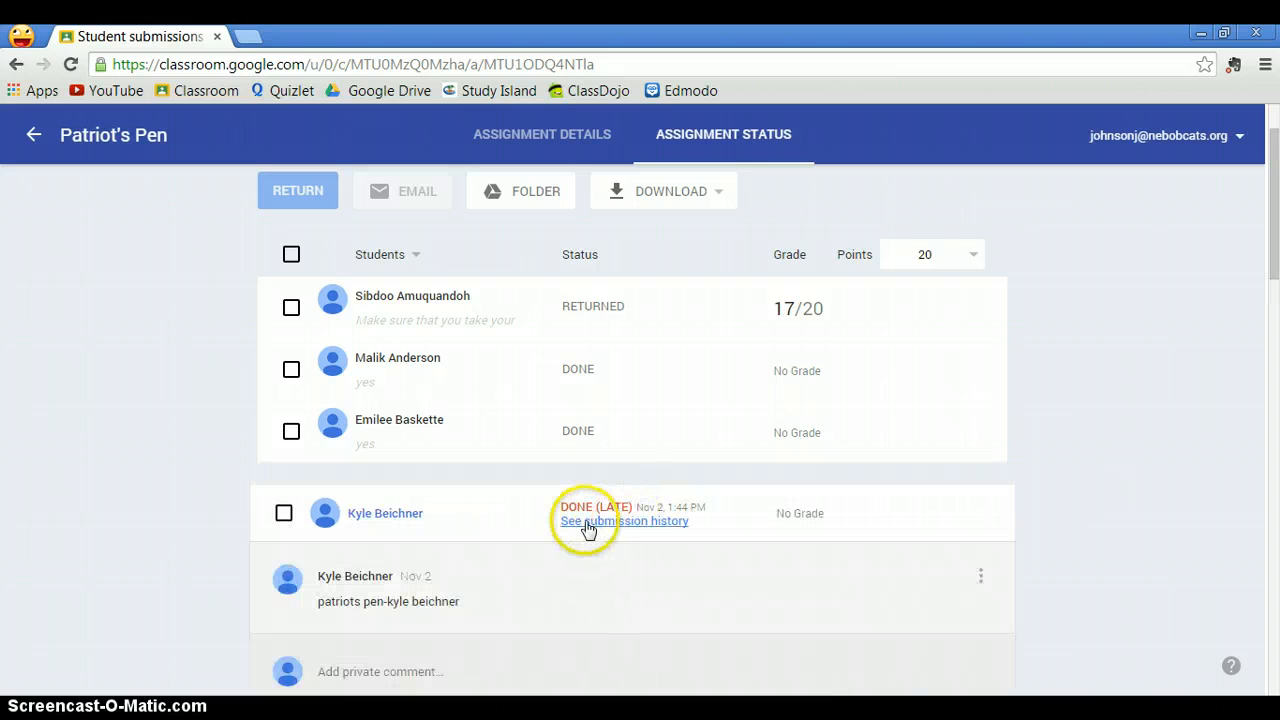
click(486, 464)
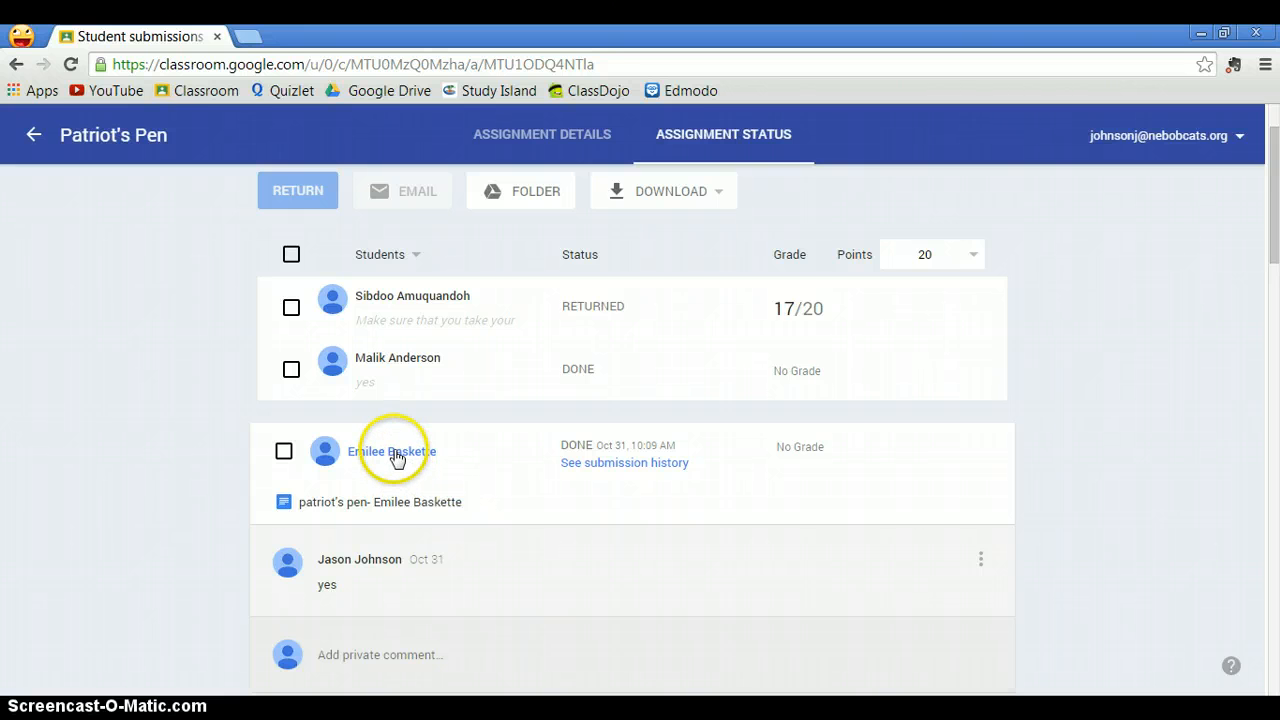
- Open the third student's submitted Patriot's Pen document
click(329, 512)
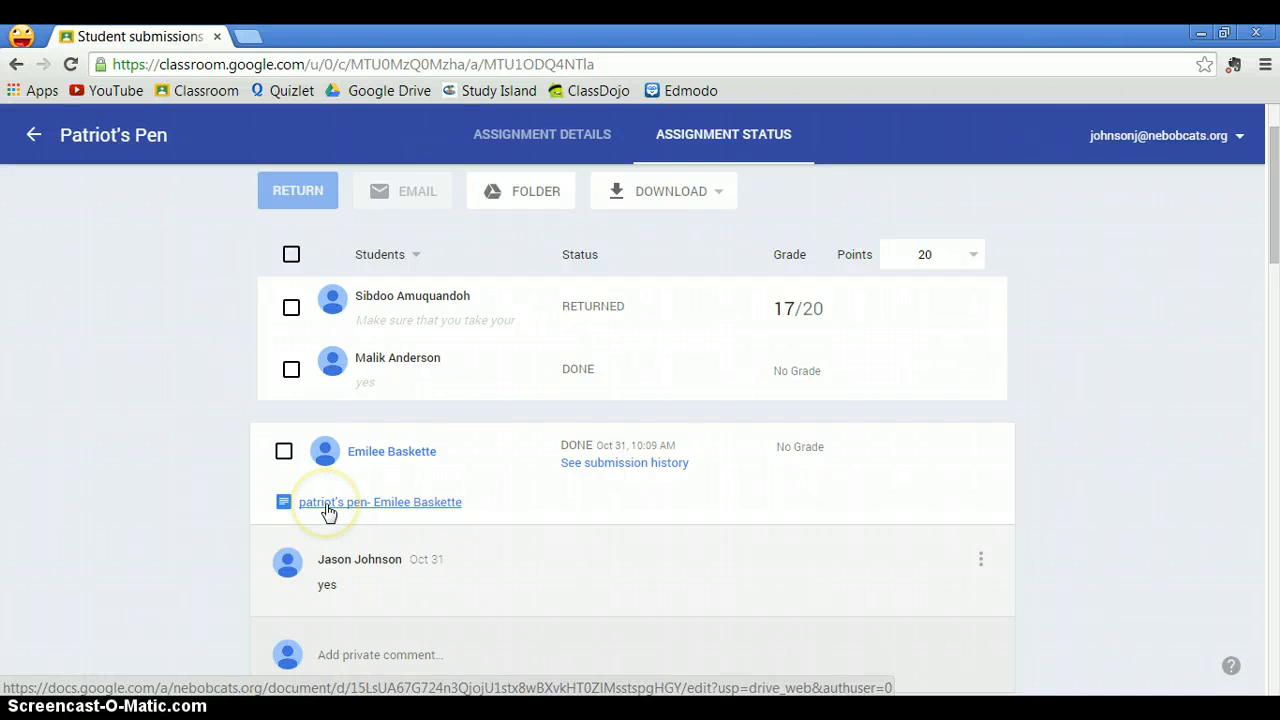
click(330, 512)
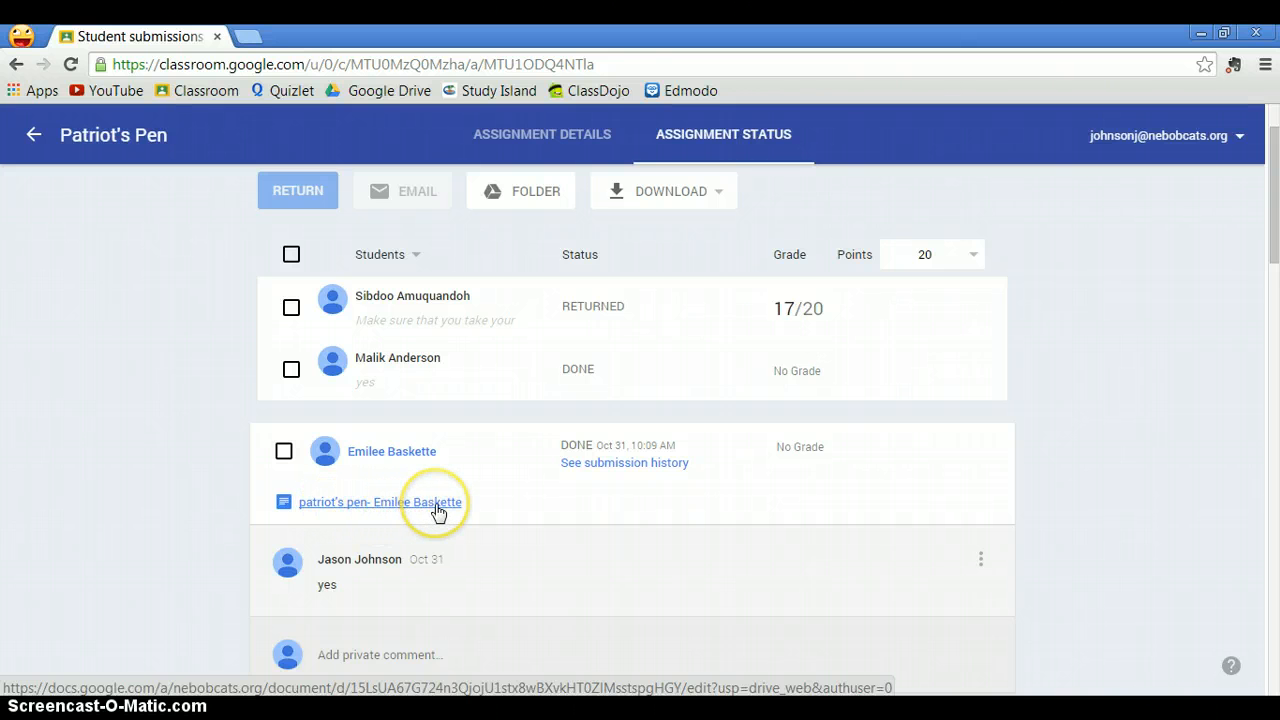
click(388, 503)
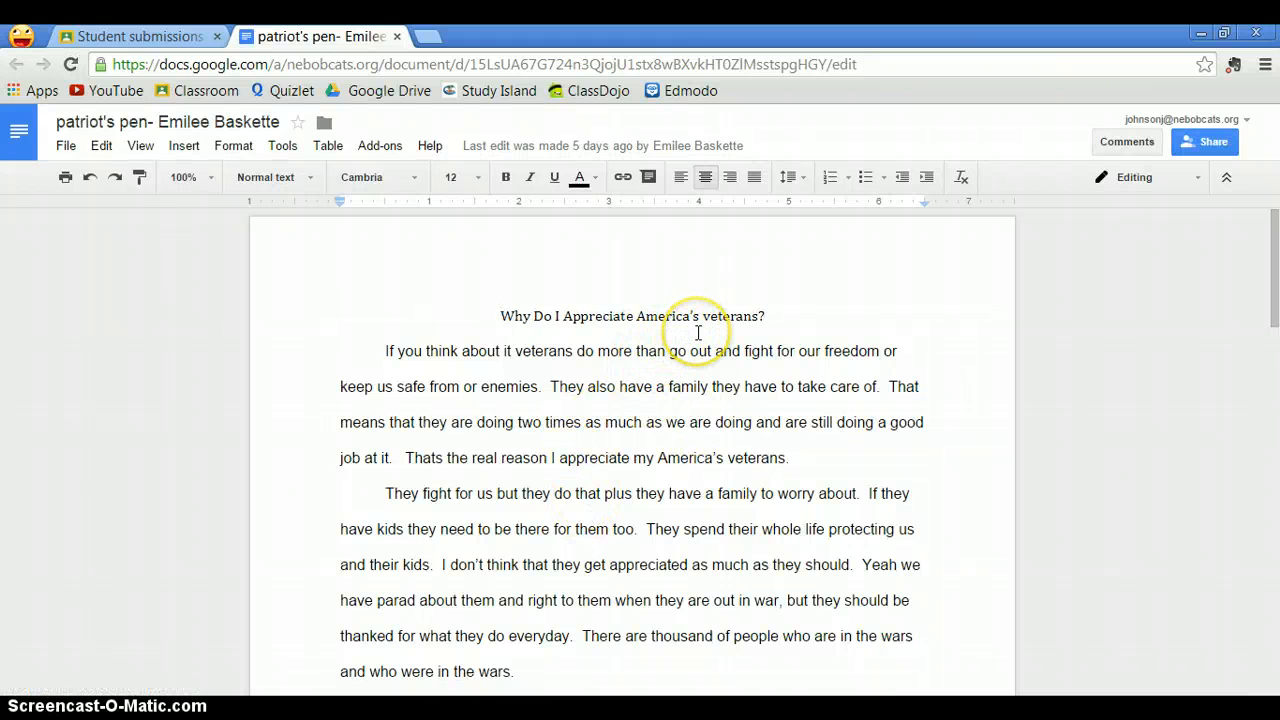
- Select the word "Thats" in the first paragraph and comment on it "Please check your grammar"
scroll(692, 328, down, 1)
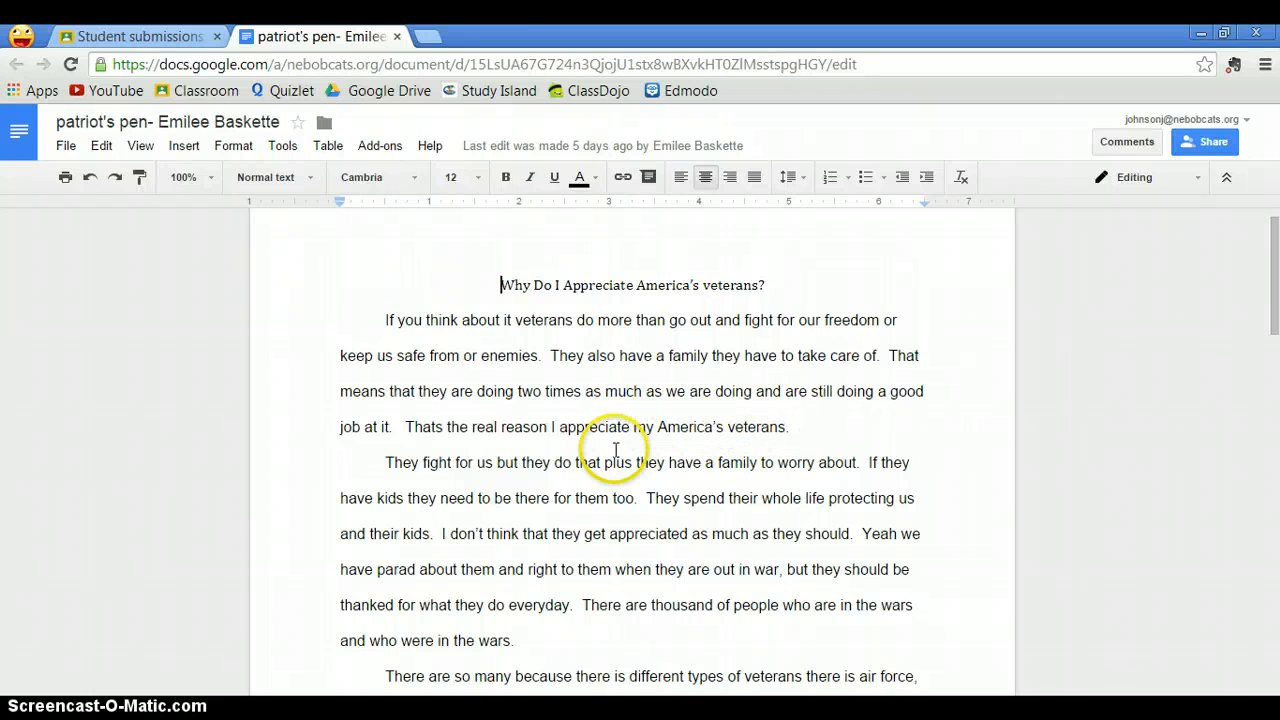
click(405, 427)
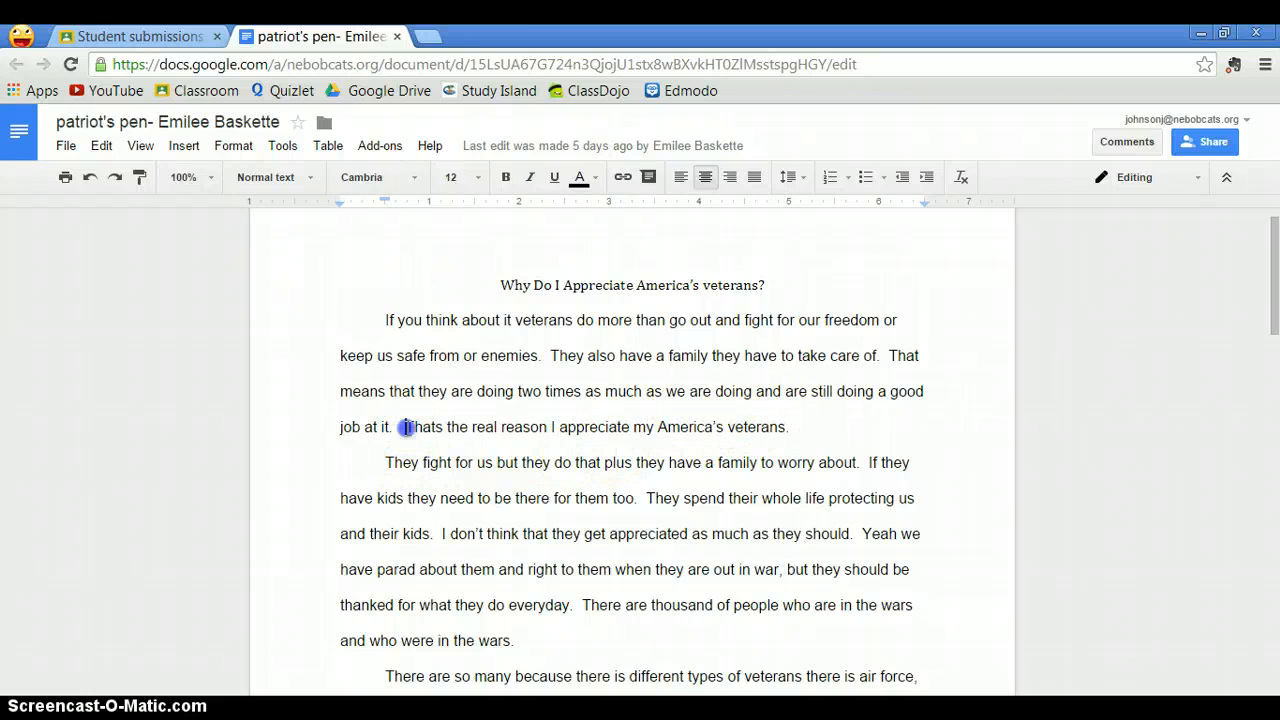
drag(425, 421, 446, 435)
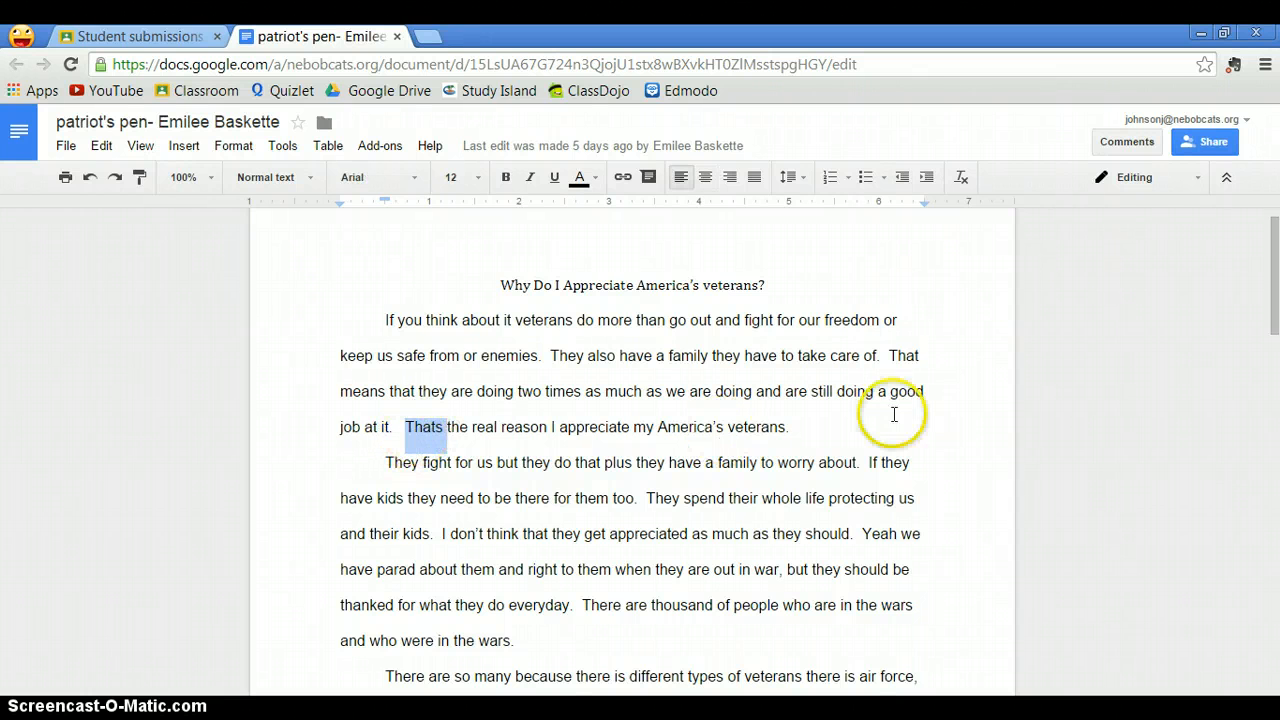
click(1129, 145)
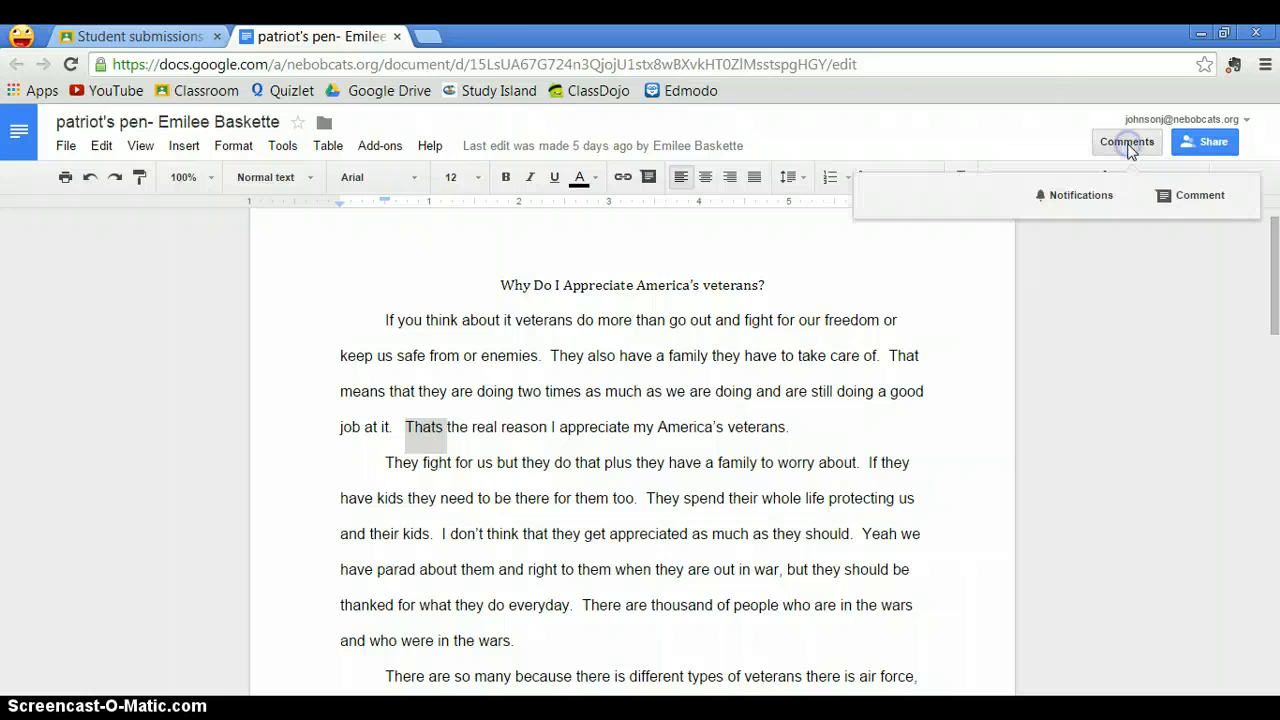
click(1180, 196)
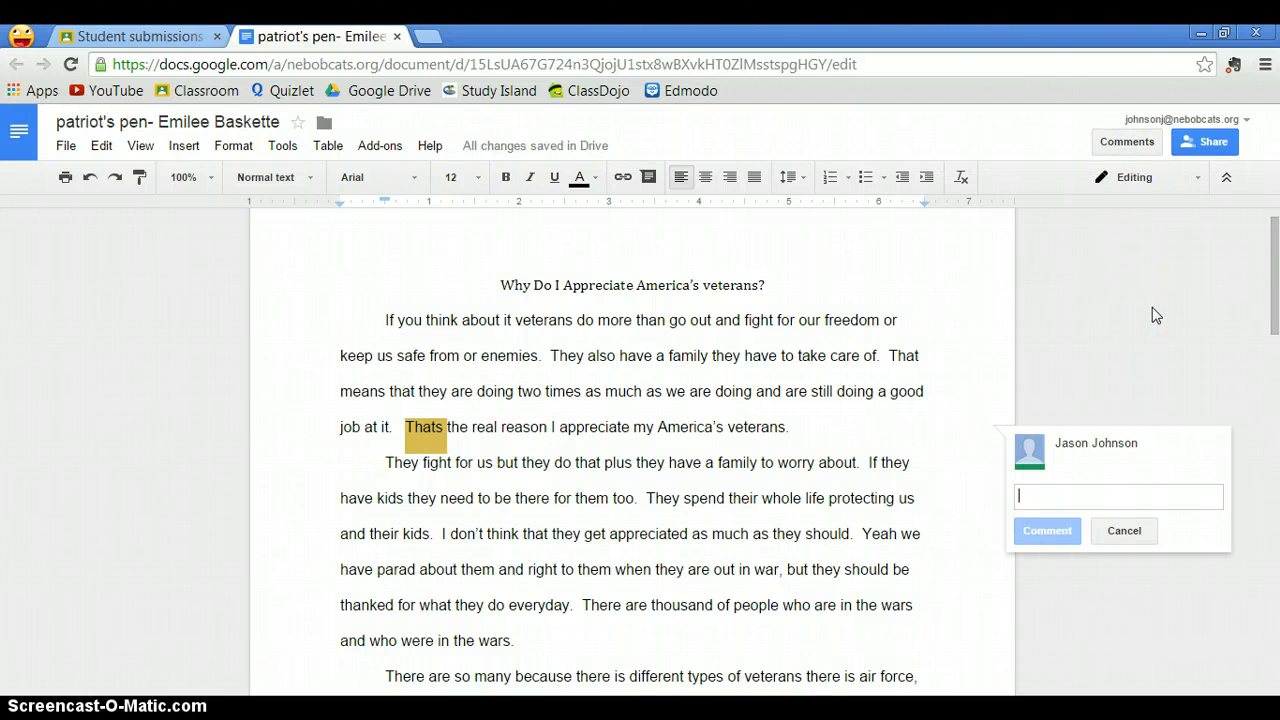
text(Please ch)
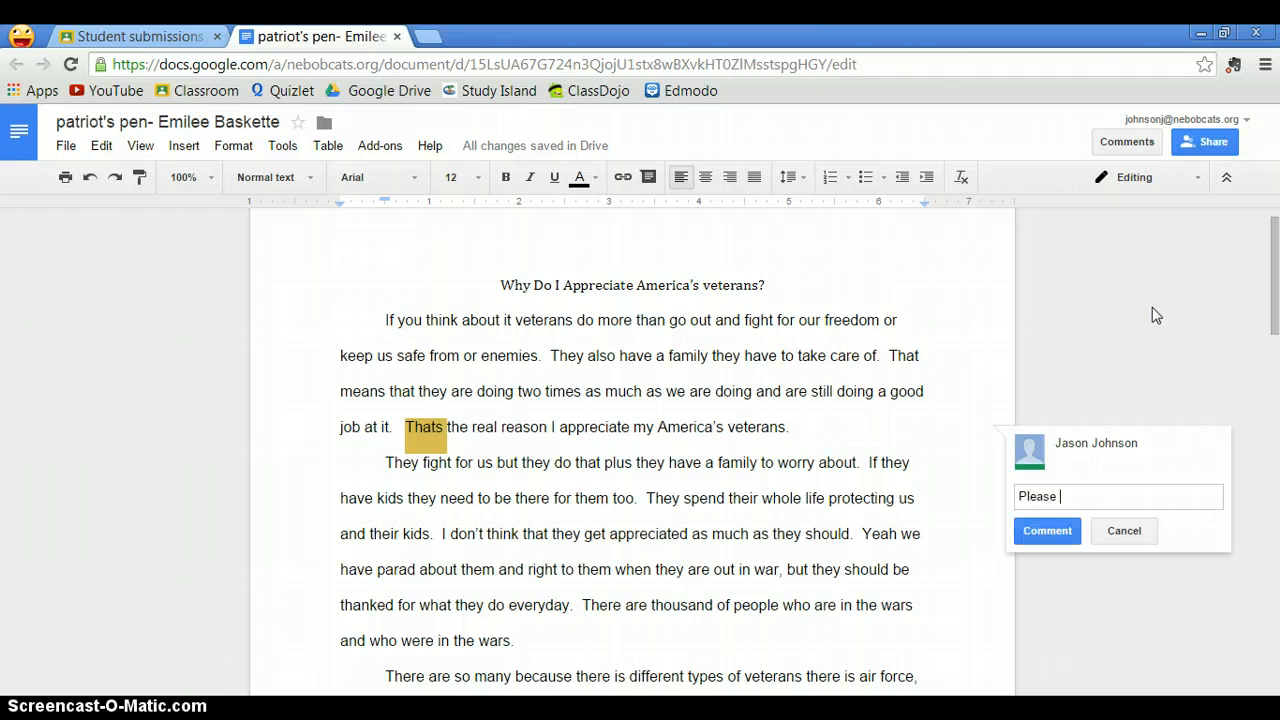
key(BackSpace)
key(BackSpace)
text(check your grammar)
click(1045, 532)
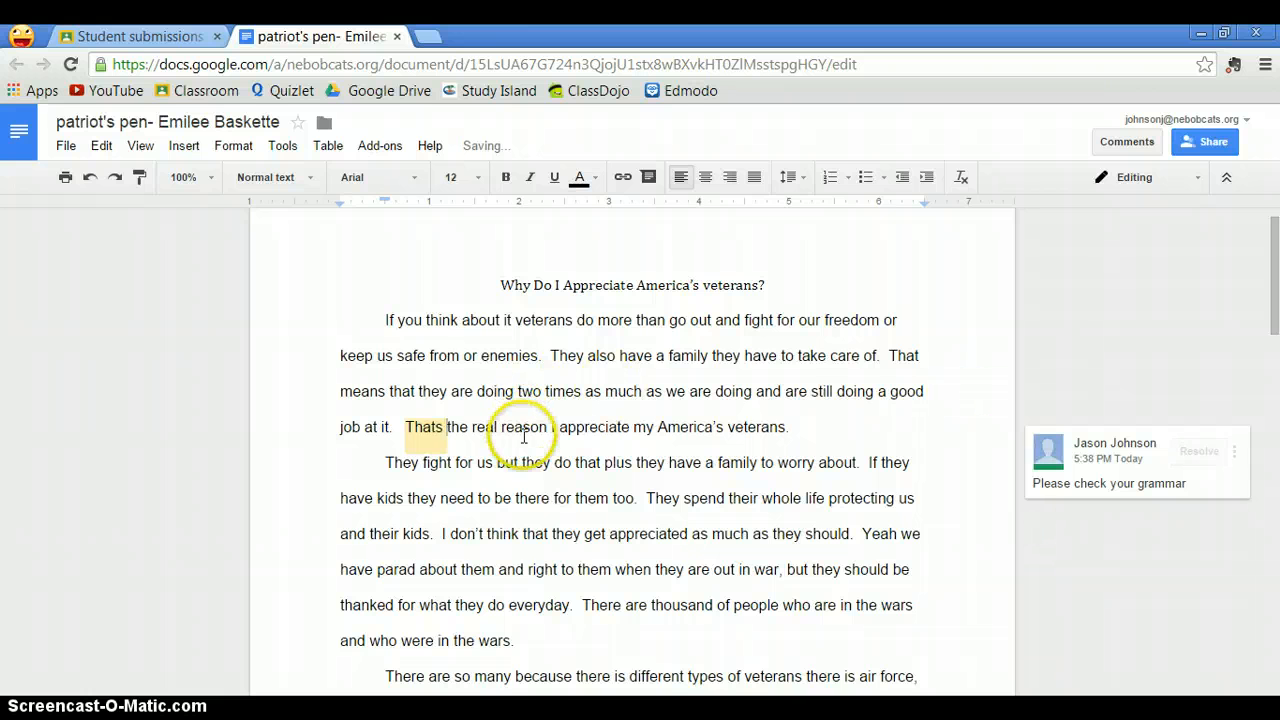
- Read through the rest of the student's essay, then close the document tab
scroll(544, 437, down, 1)
scroll(540, 420, down, 3)
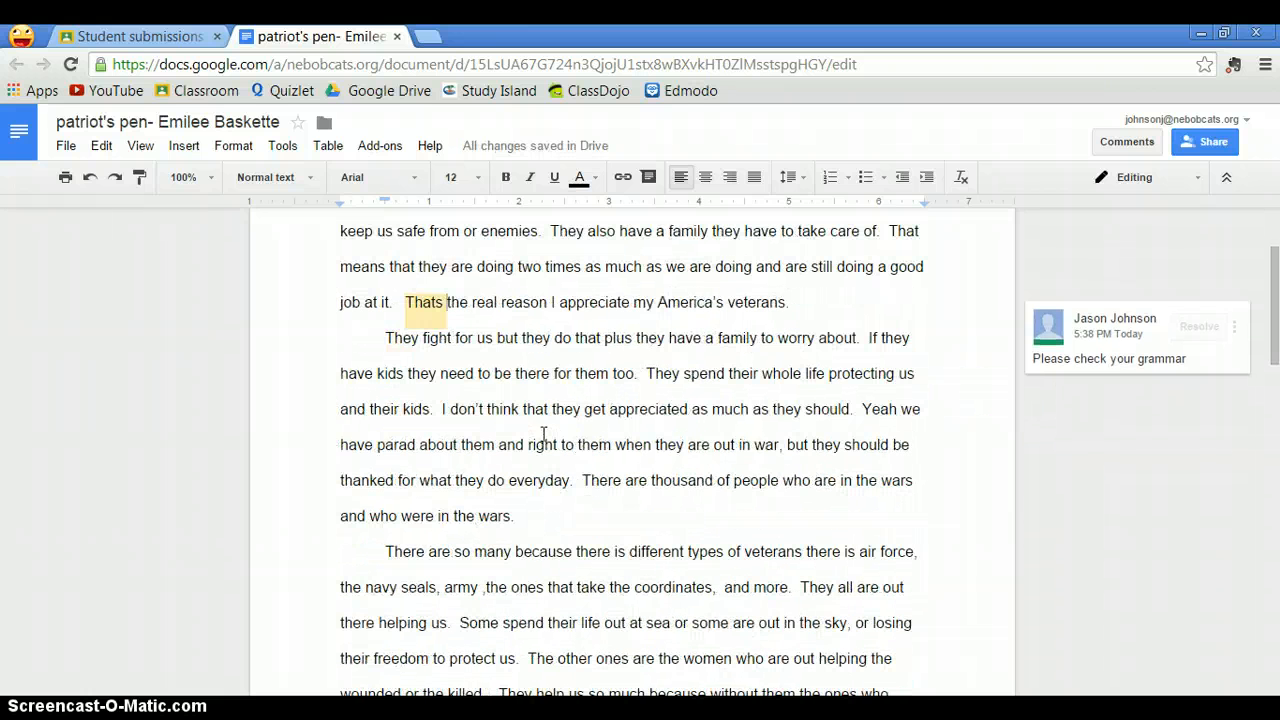
scroll(575, 395, down, 2)
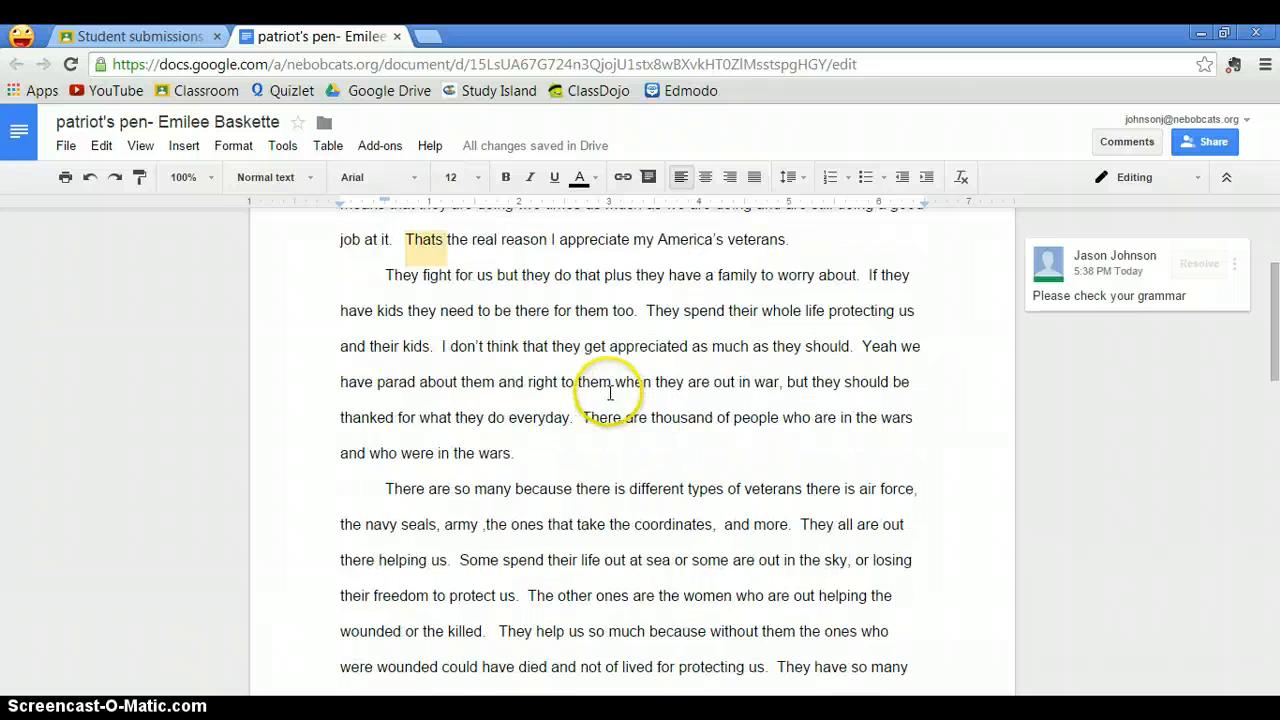
scroll(557, 491, down, 5)
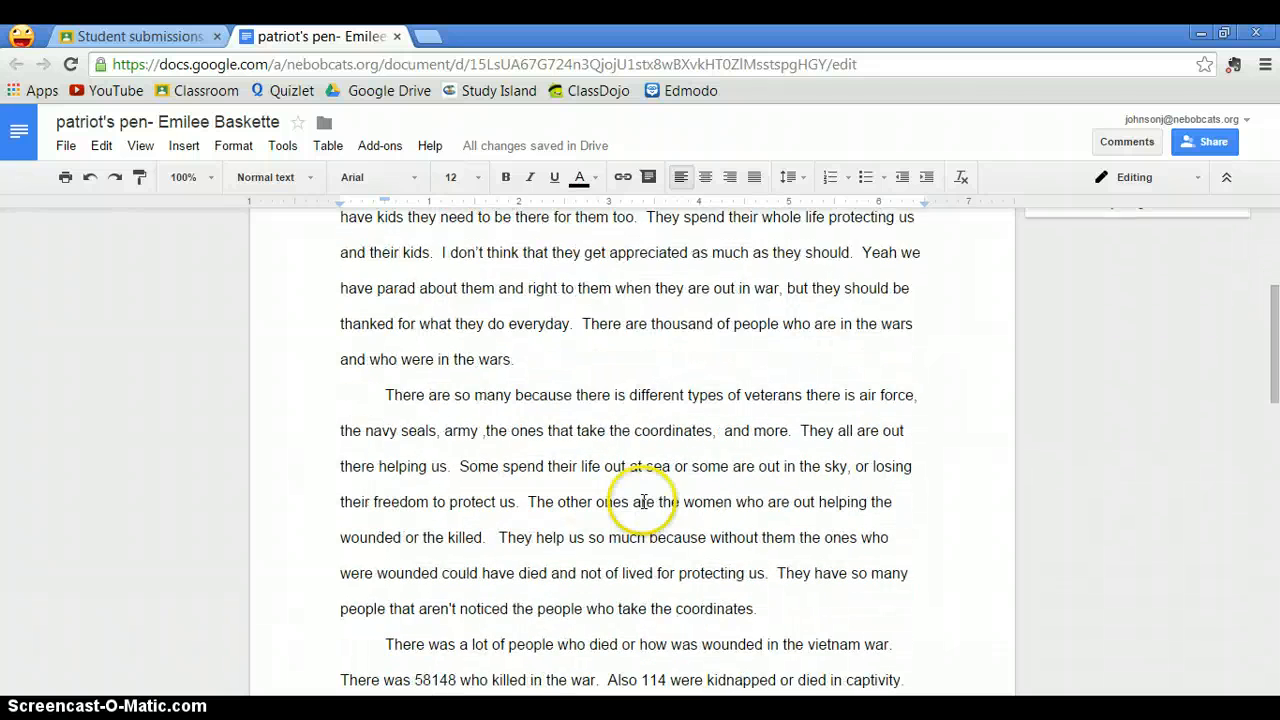
scroll(641, 425, up, 10)
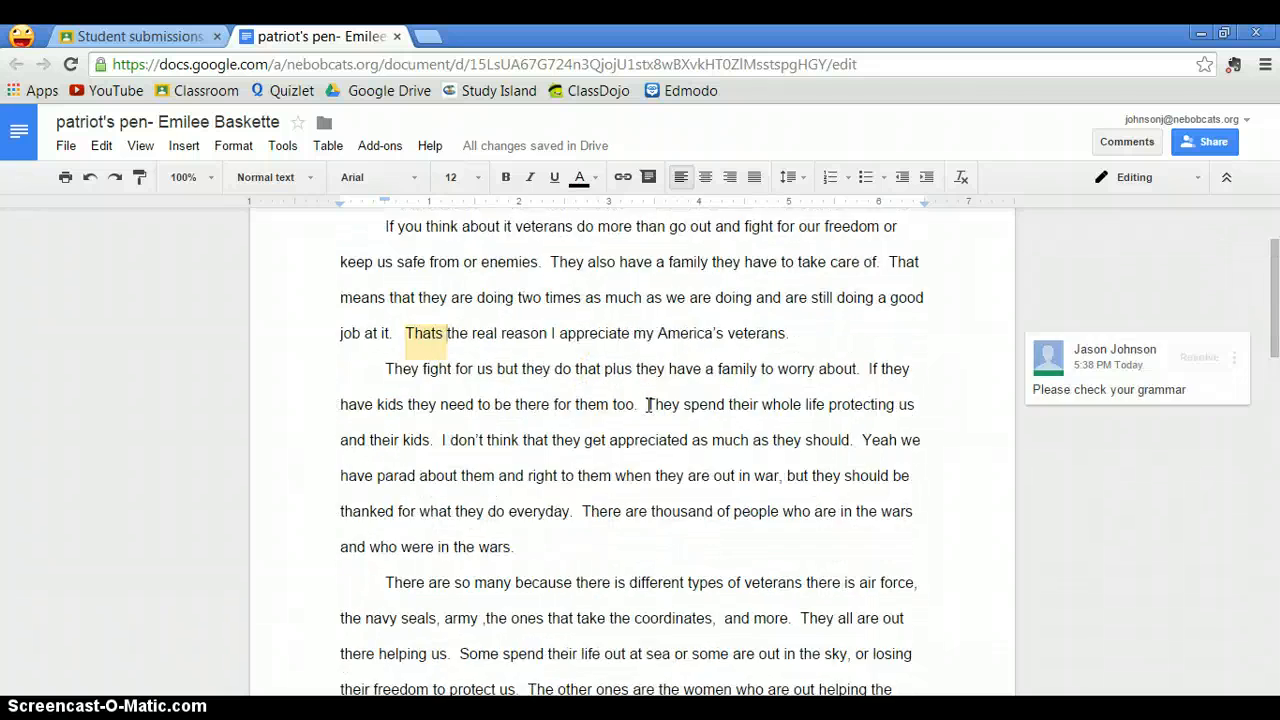
click(398, 37)
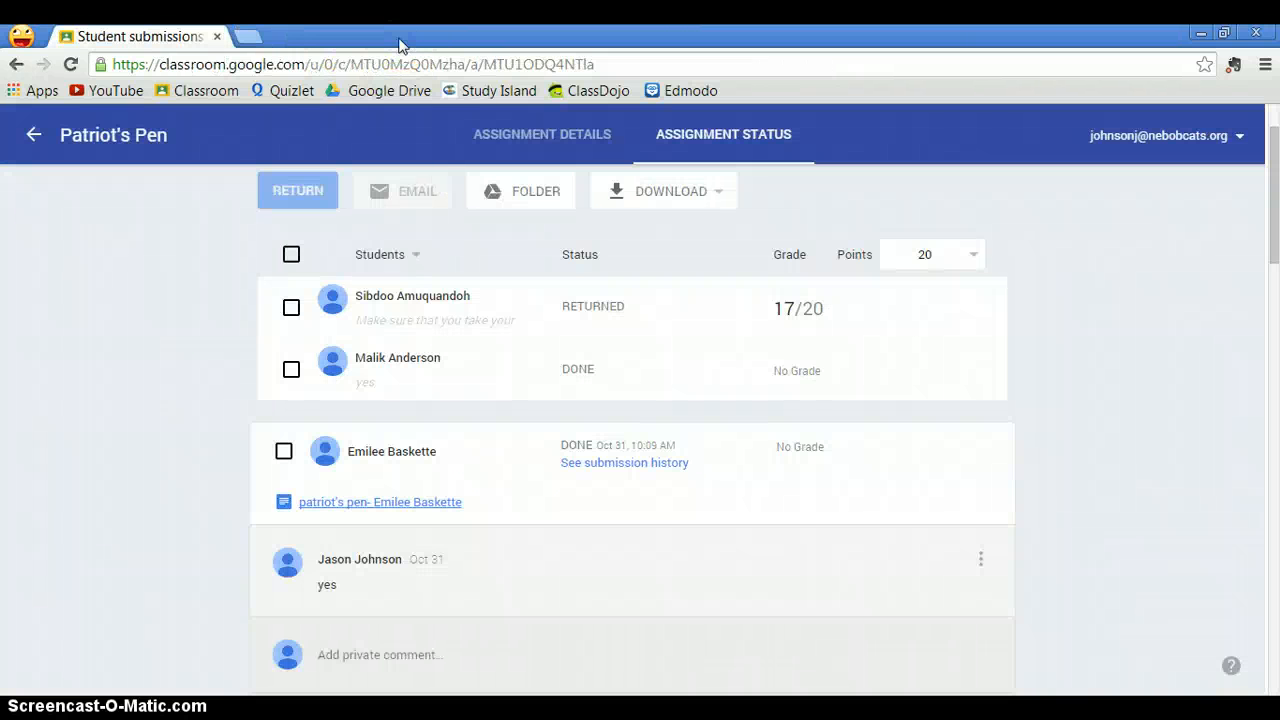
- Grade the third student's submission 18 and return it with the note "Nice Job. Please make sure that you edit your work."
click(786, 443)
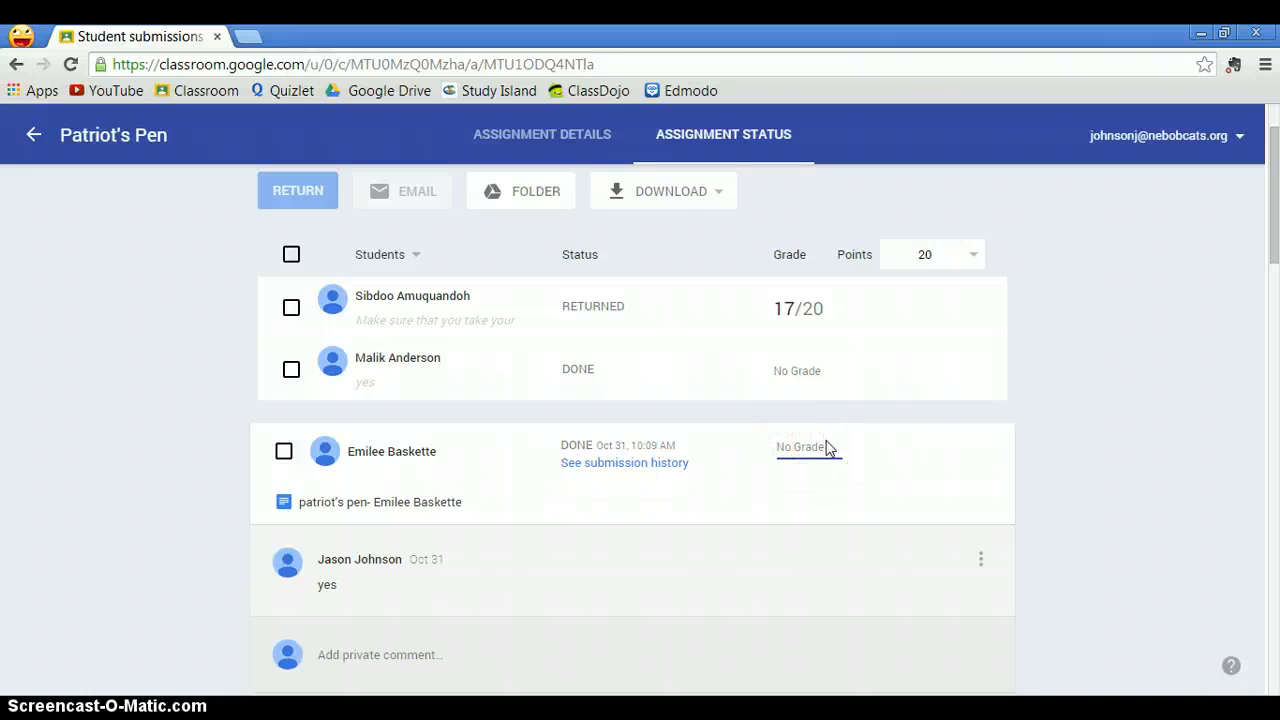
text(18)
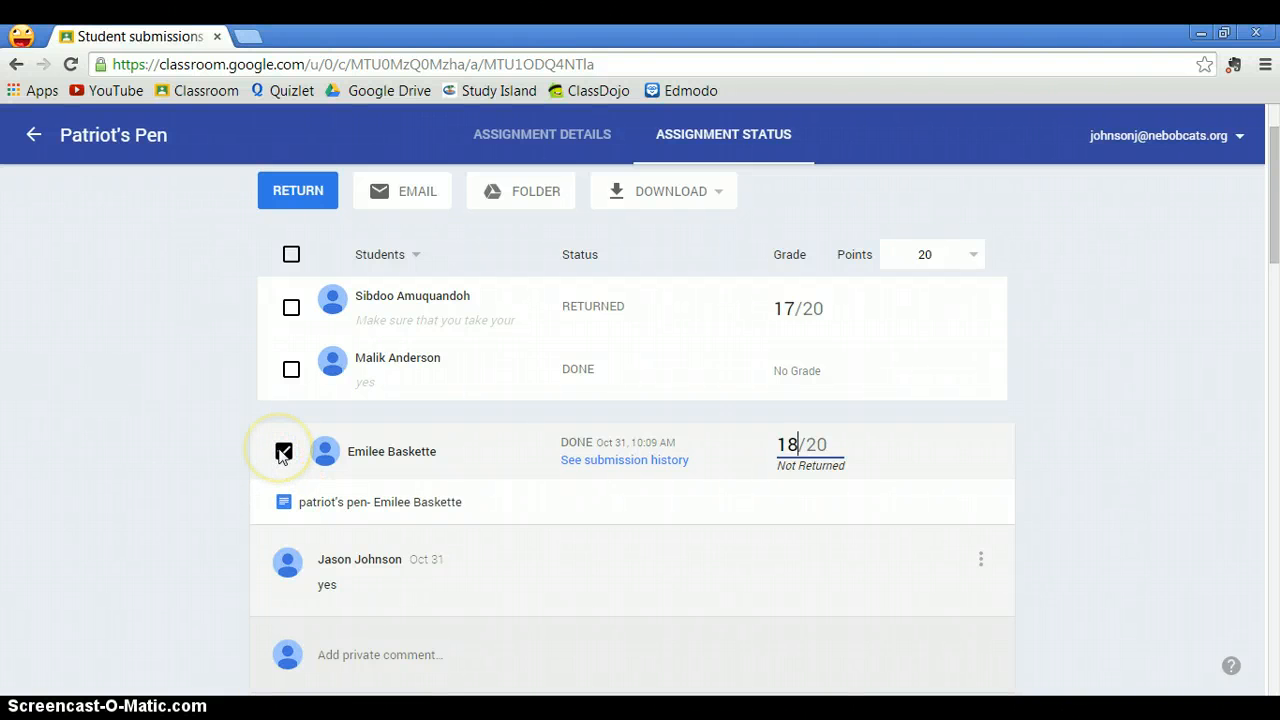
click(298, 203)
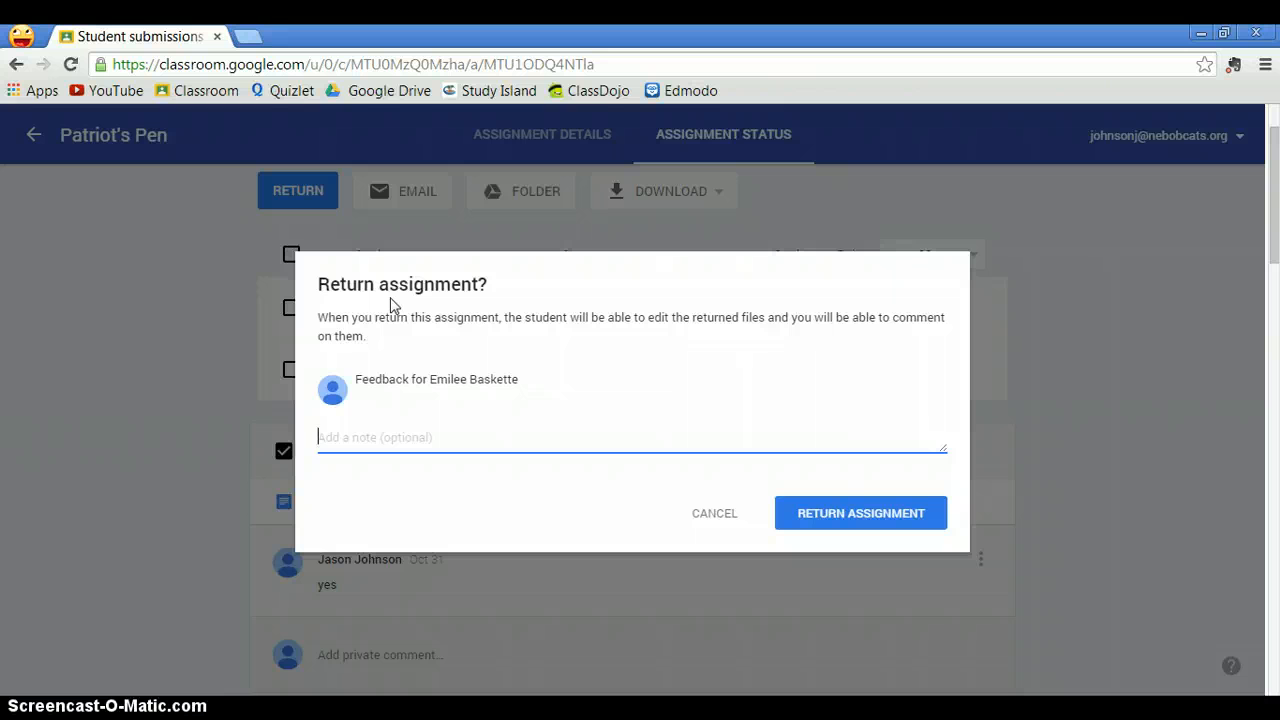
text(Nice Job. Please make )
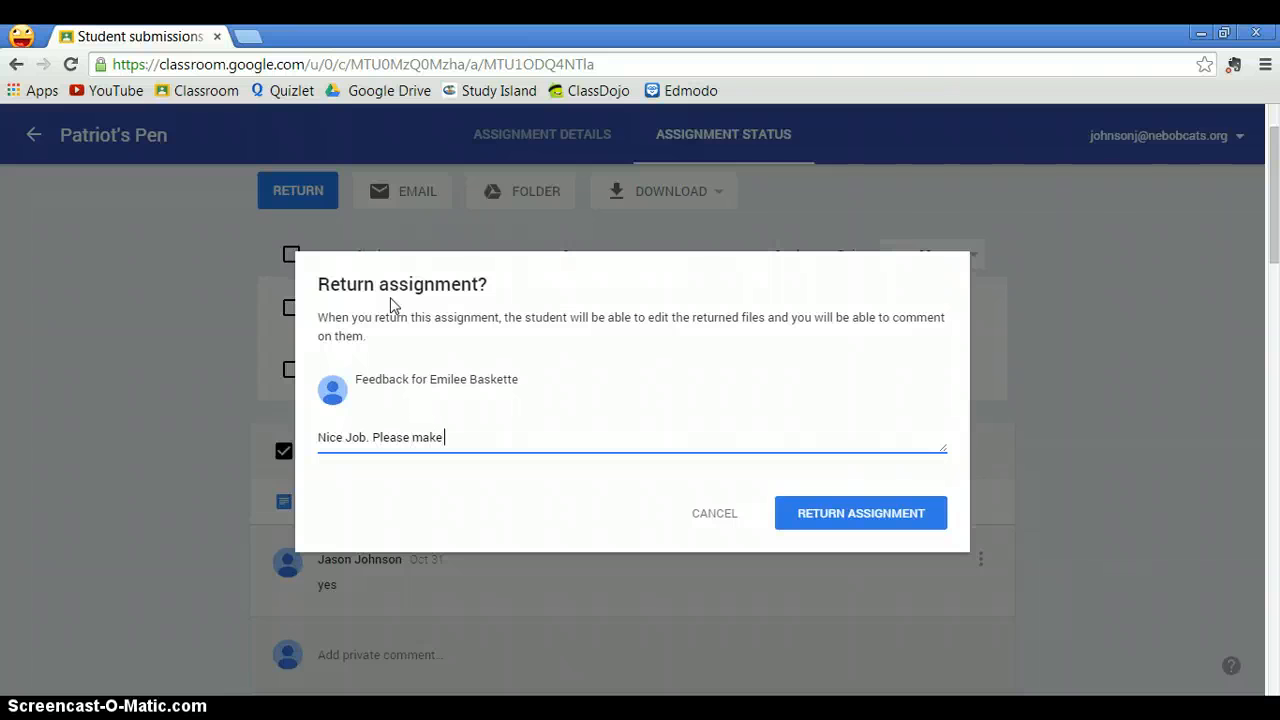
text(sure that you edit your work.)
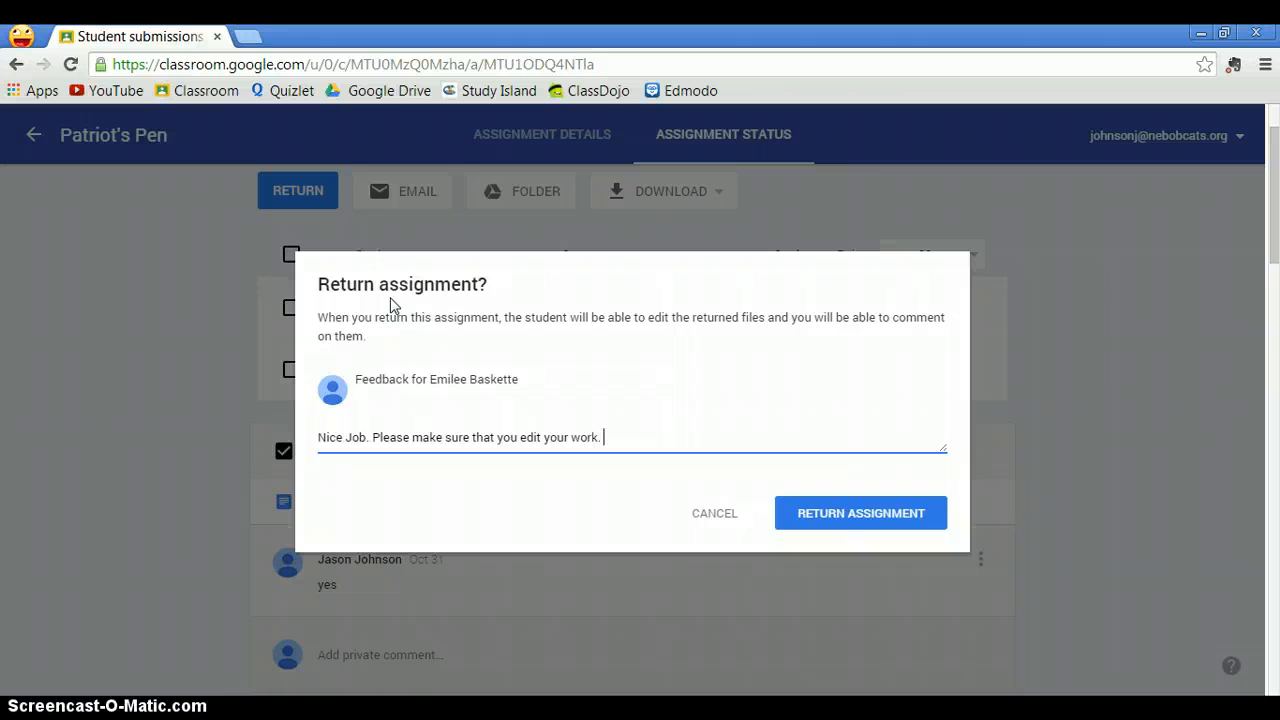
click(882, 515)
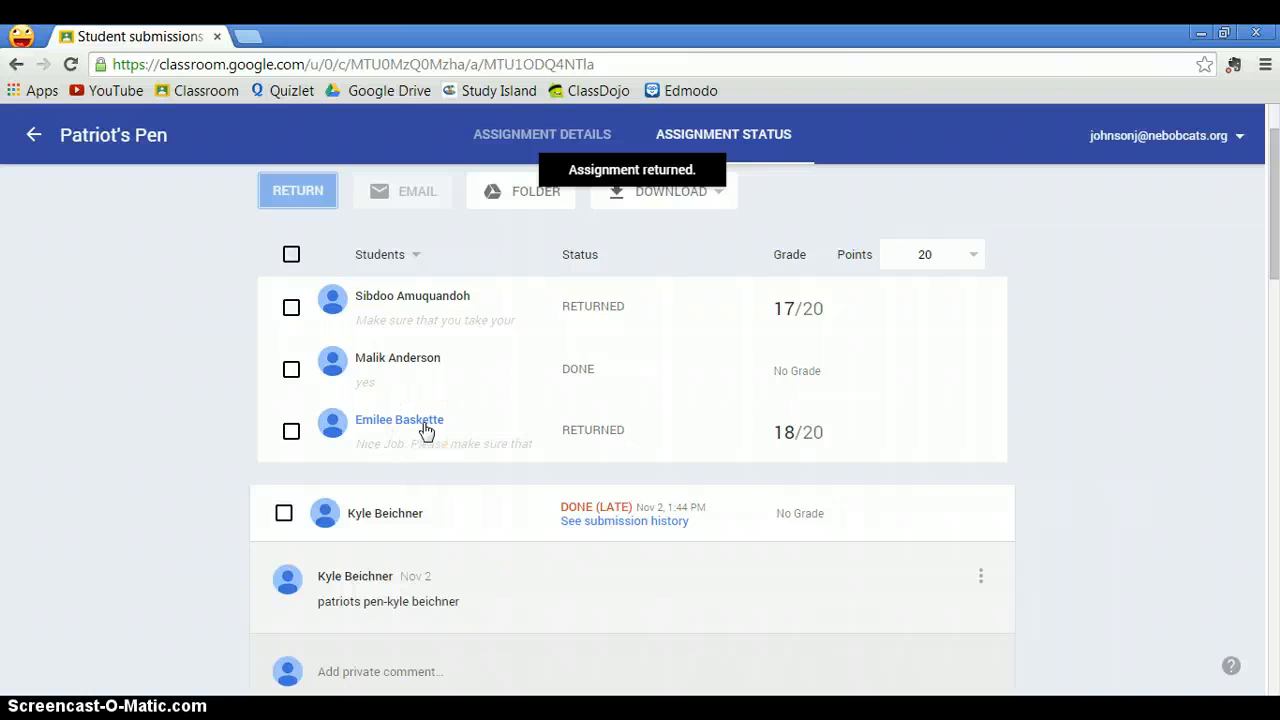
- Open the first student's returned document and review the teacher comments along its text
click(413, 296)
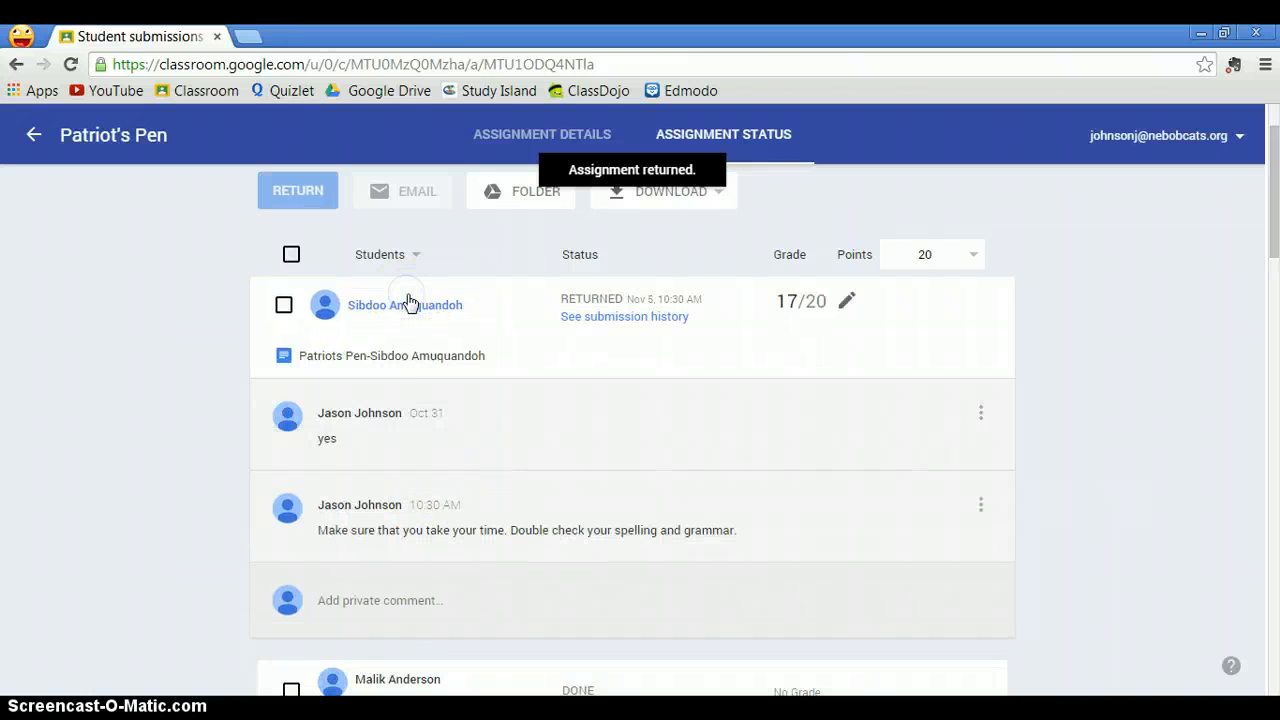
click(397, 355)
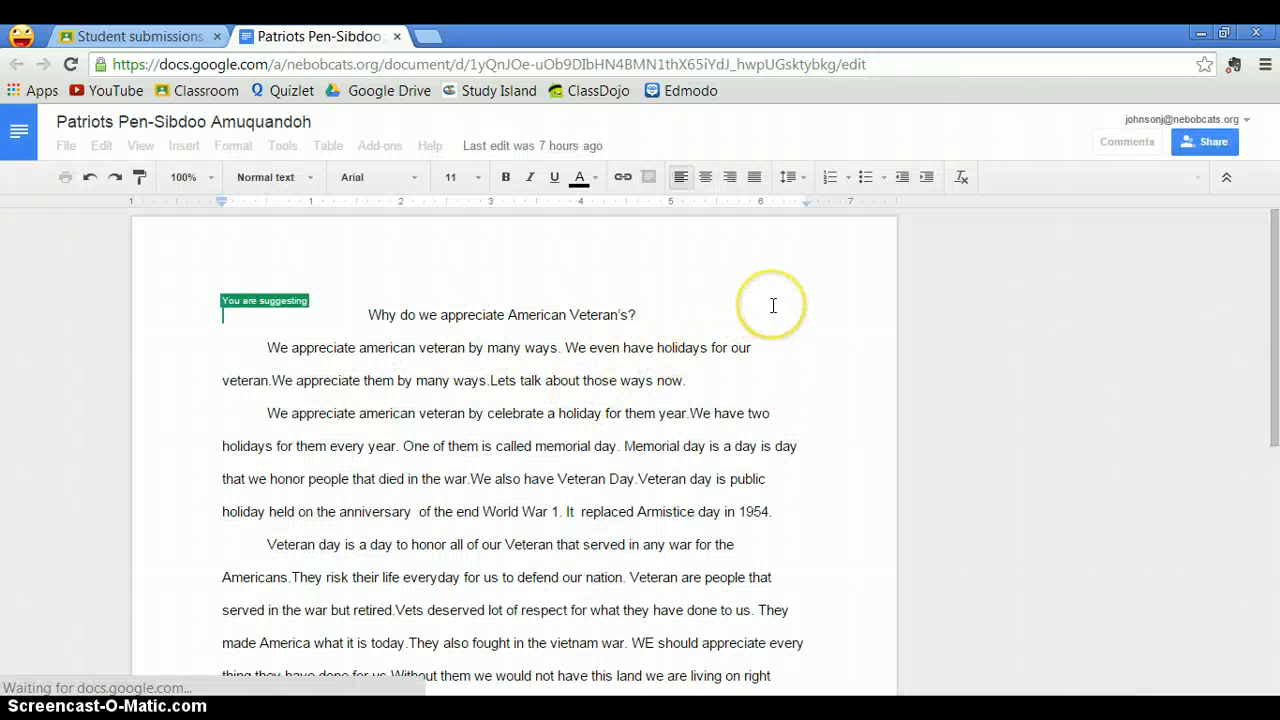
scroll(752, 306, down, 3)
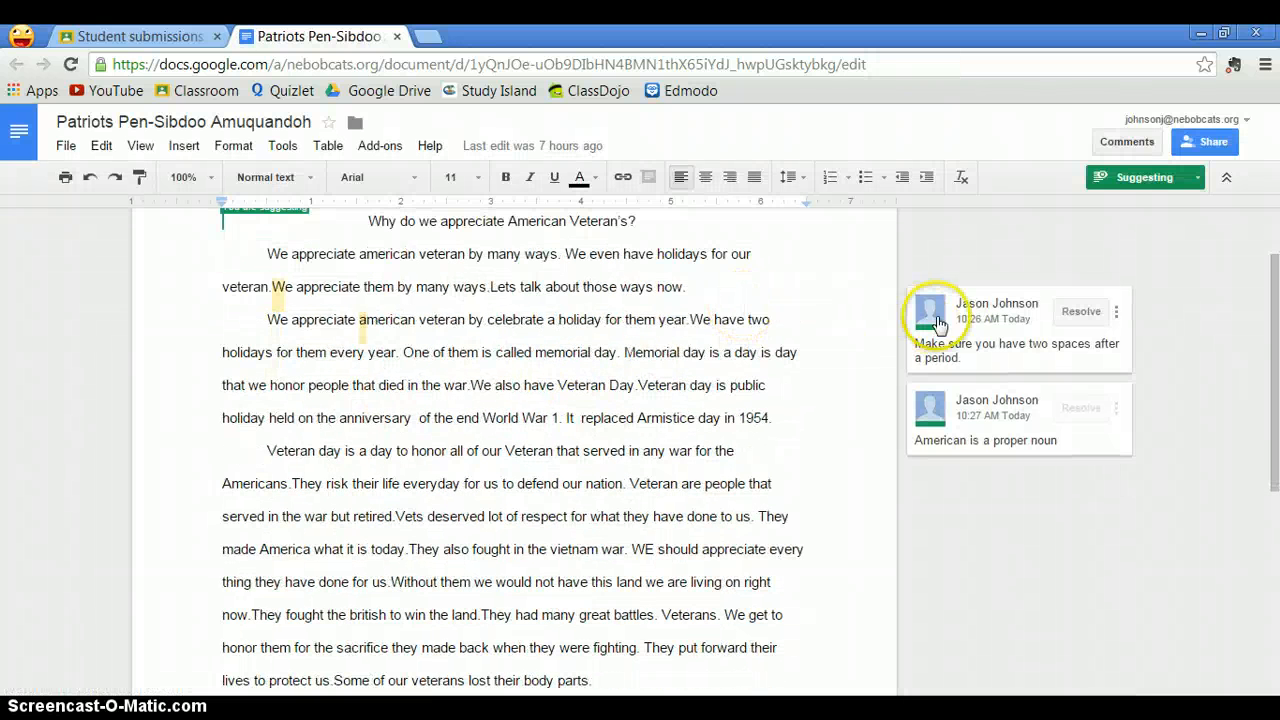
scroll(908, 306, down, 1)
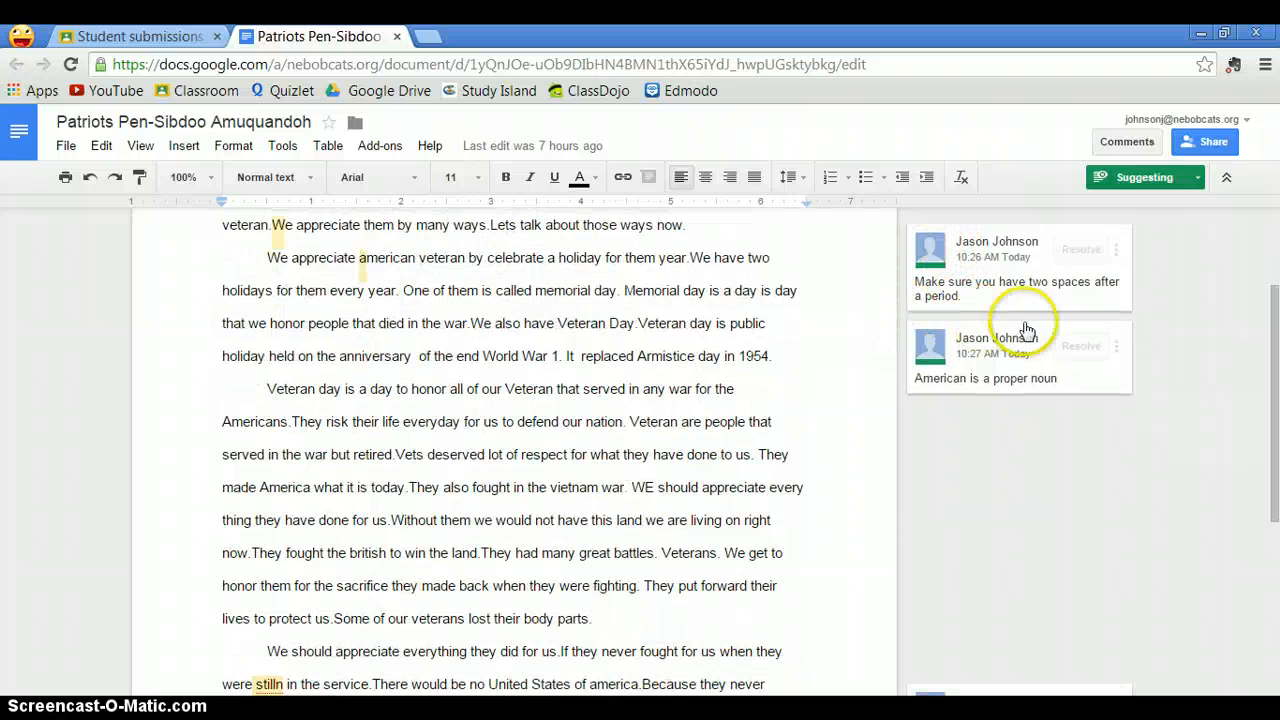
scroll(1006, 357, down, 3)
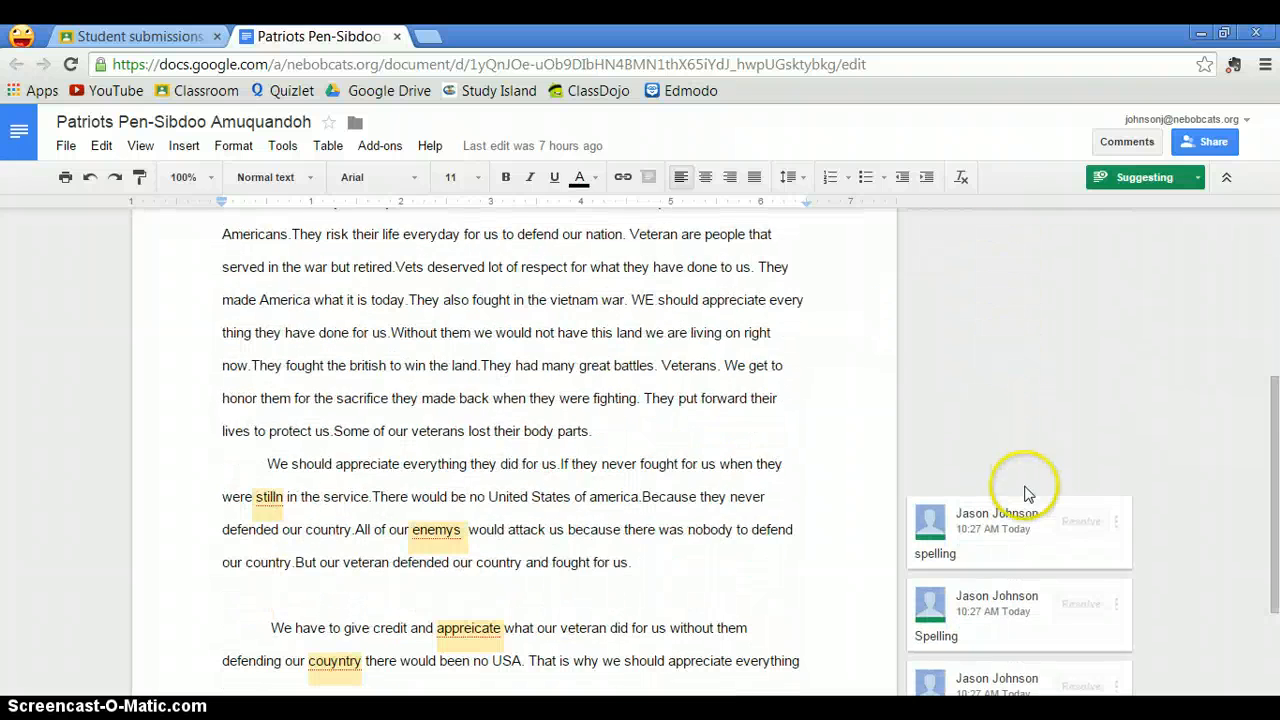
scroll(1016, 515, down, 3)
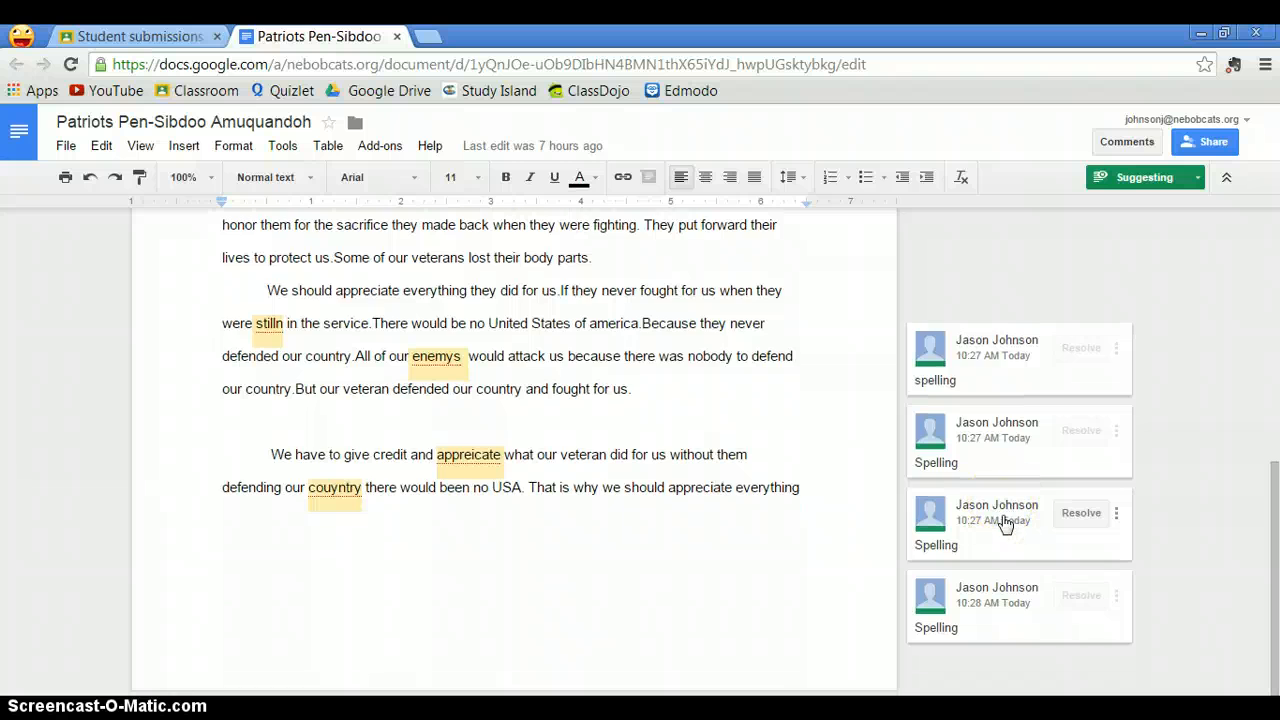
scroll(1006, 525, up, 10)
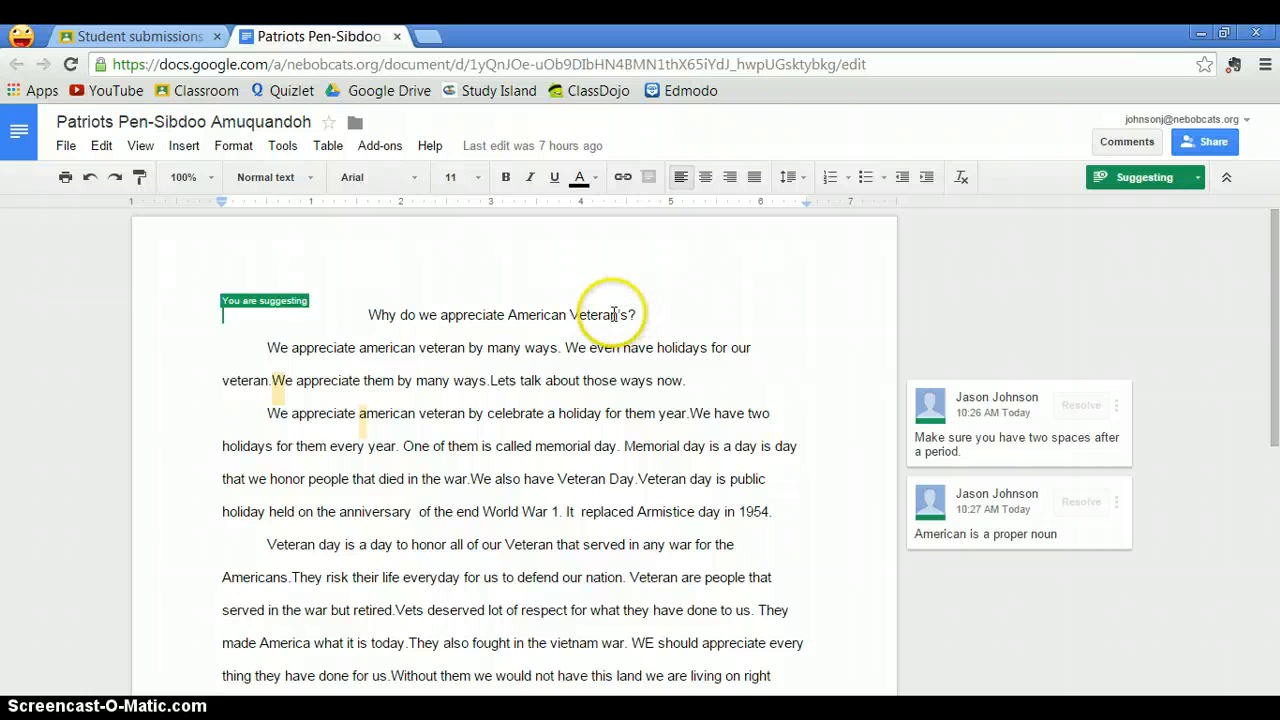
click(489, 384)
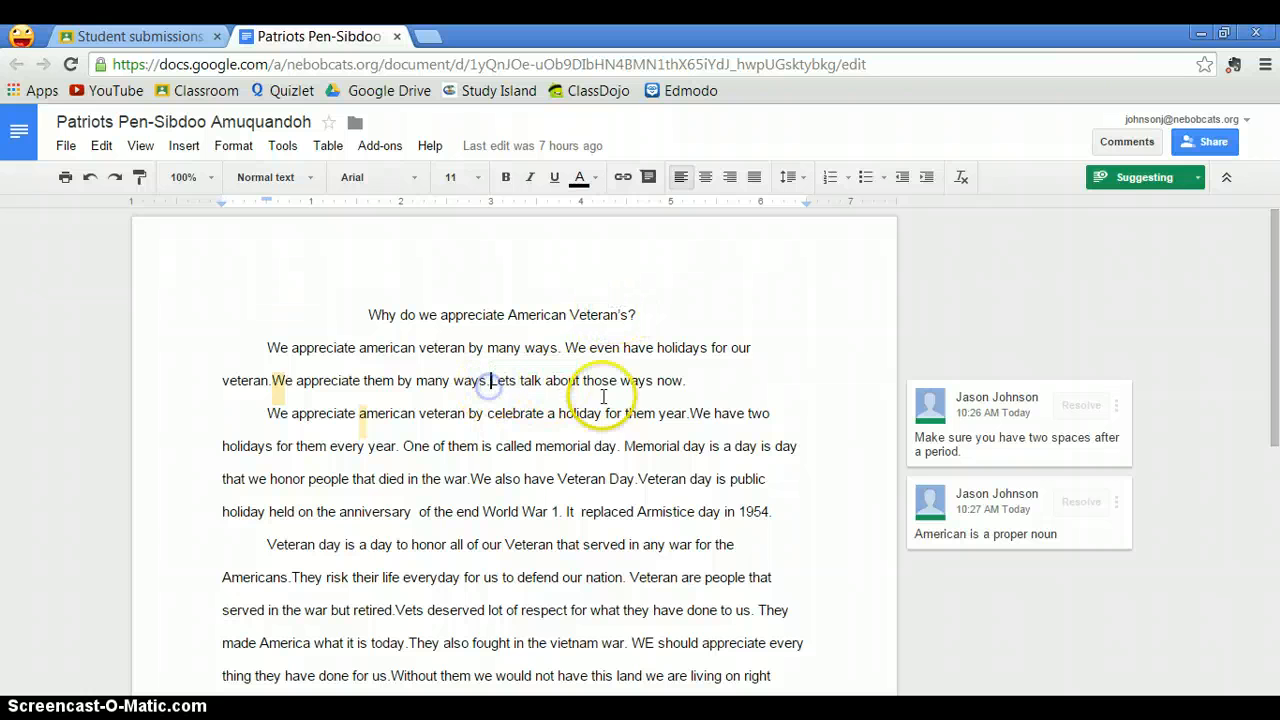
click(1214, 145)
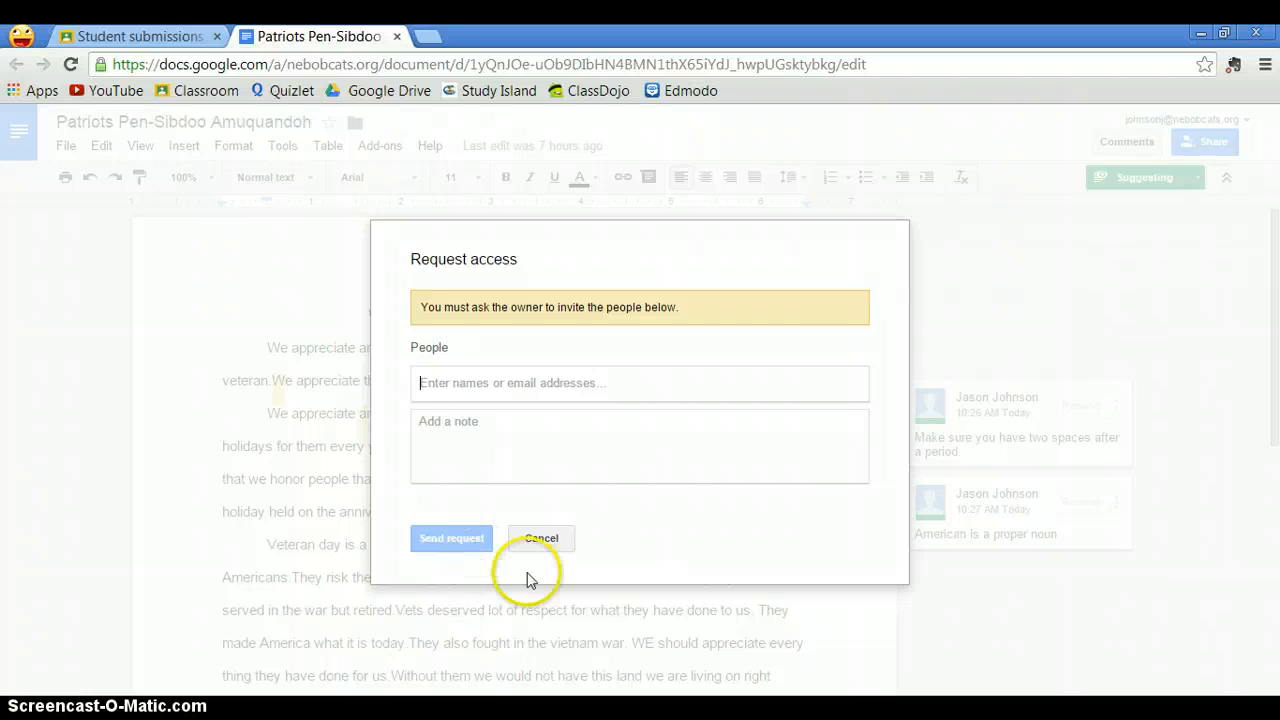
click(548, 543)
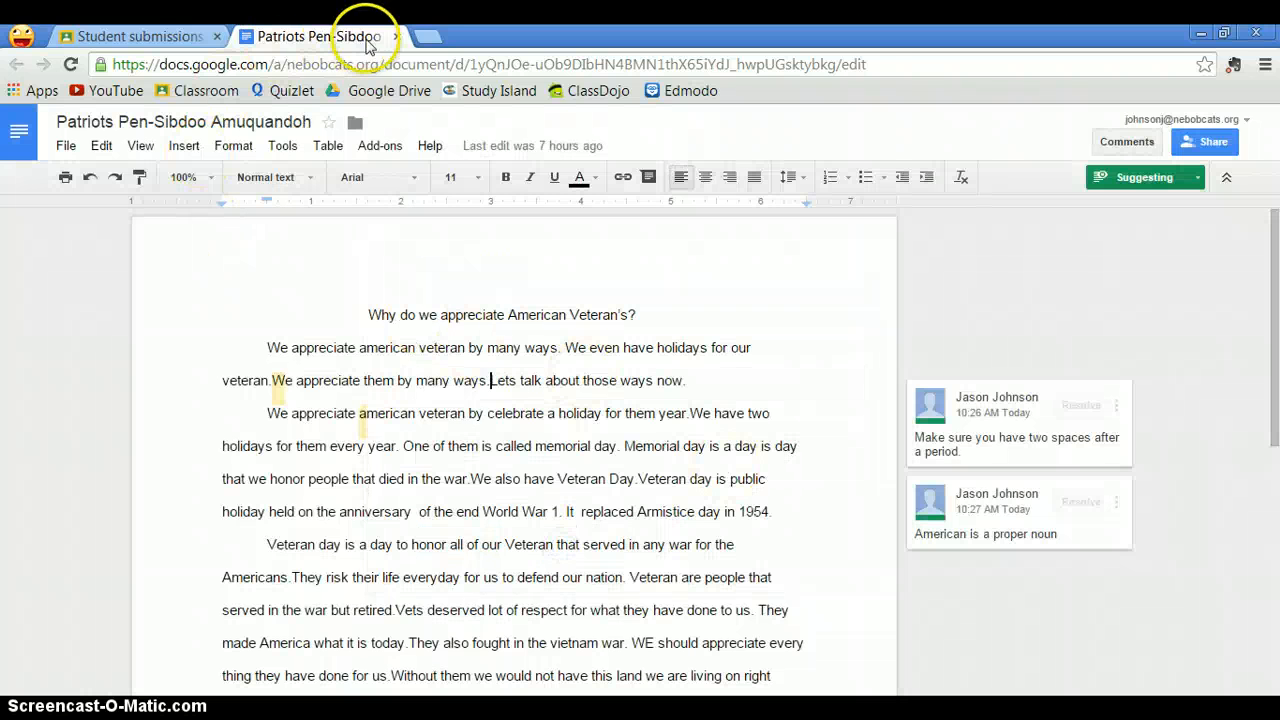
- Close the student's document, return to the World Geography class stream and browse the posted assignments
click(398, 37)
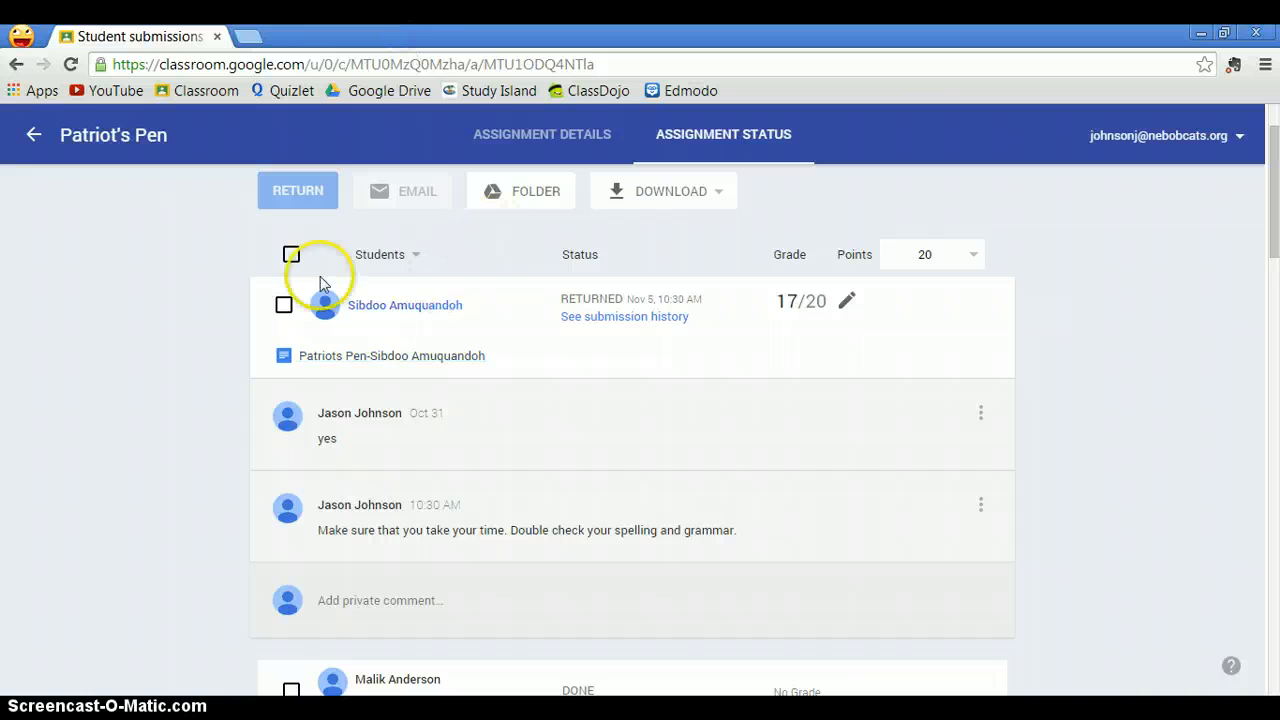
click(34, 134)
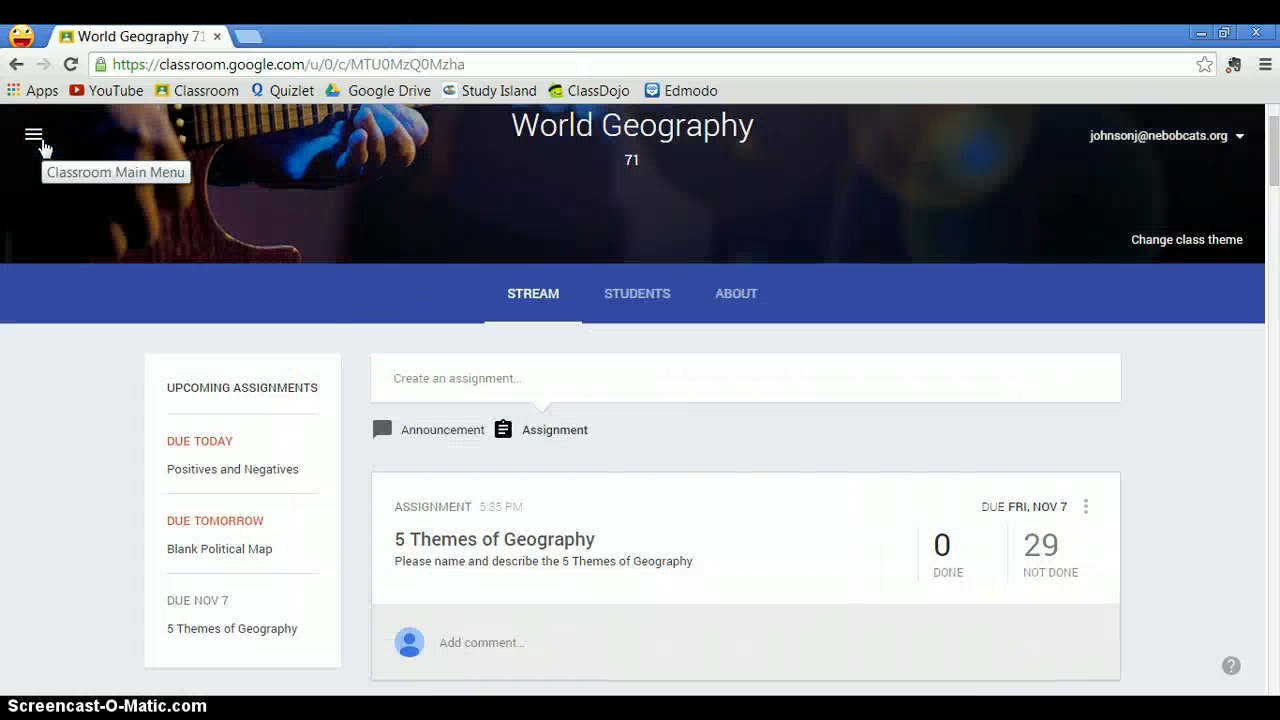
scroll(363, 348, down, 1)
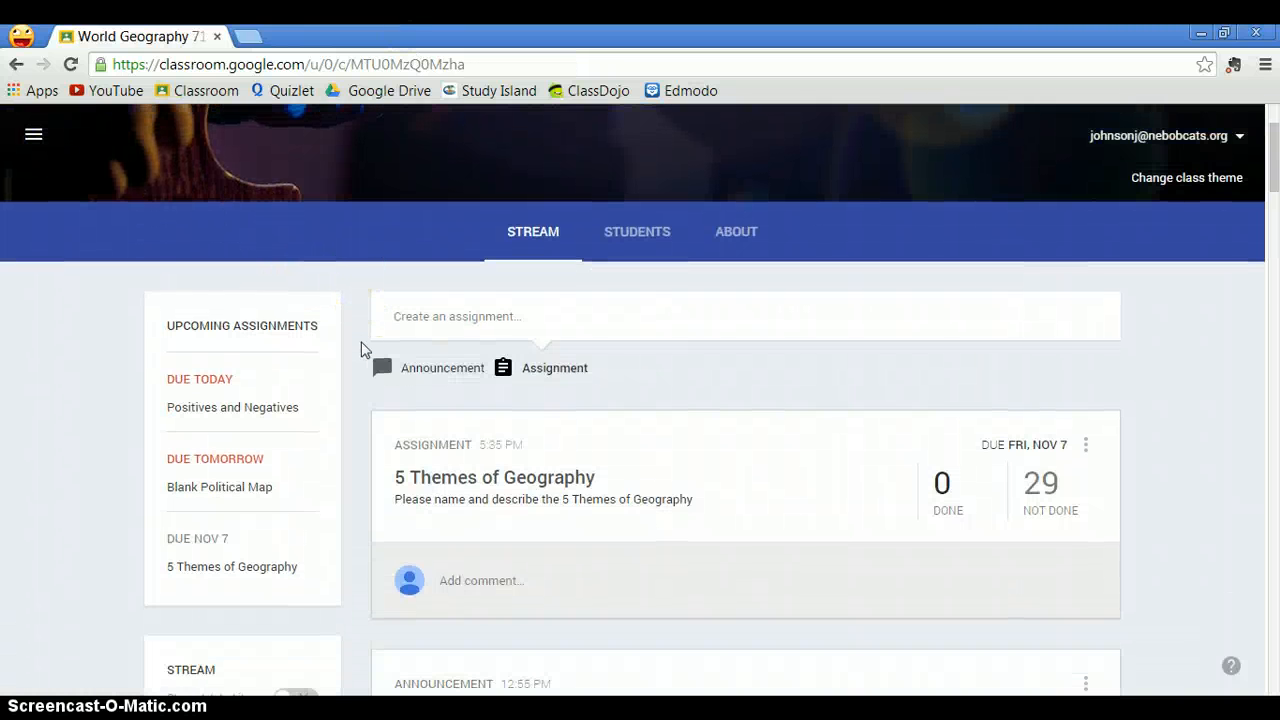
scroll(363, 348, down, 6)
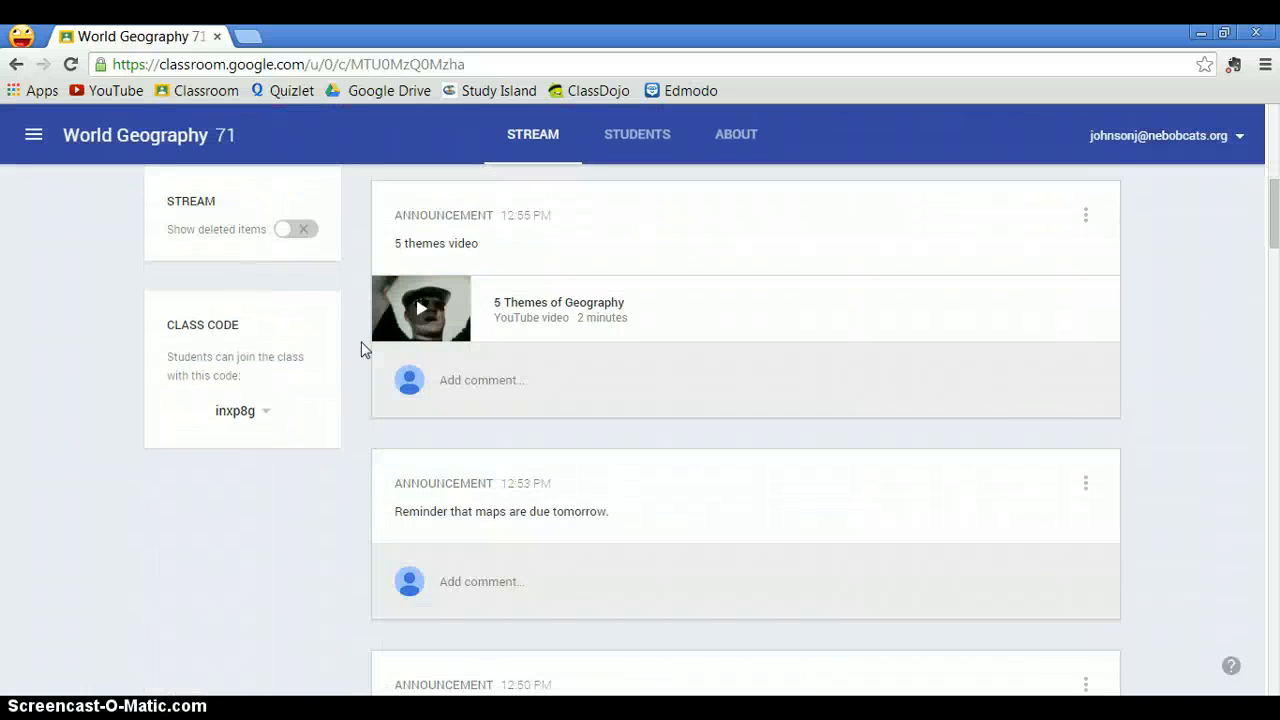
scroll(363, 348, down, 2)
scroll(363, 348, down, 9)
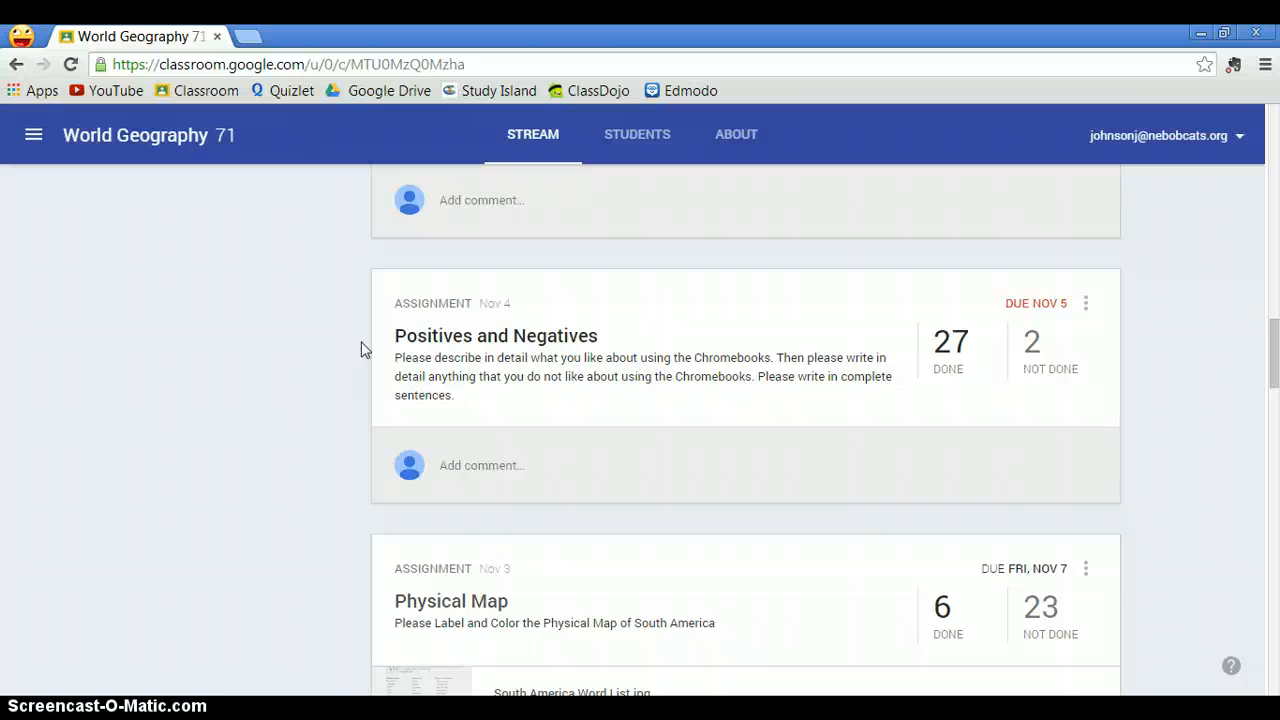
scroll(363, 348, down, 4)
click(474, 305)
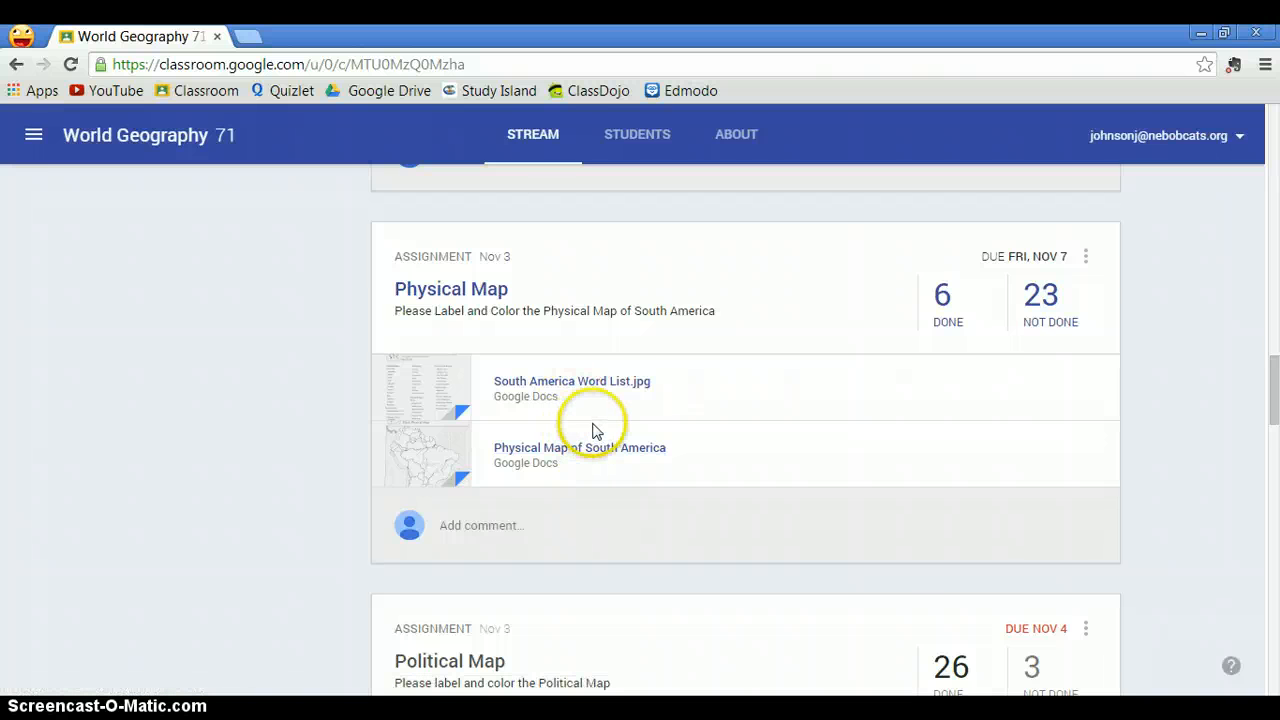
- Open the Blank Political Map drawing attached to the Blank Political Map assignment
scroll(595, 430, up, 1)
scroll(594, 430, down, 1)
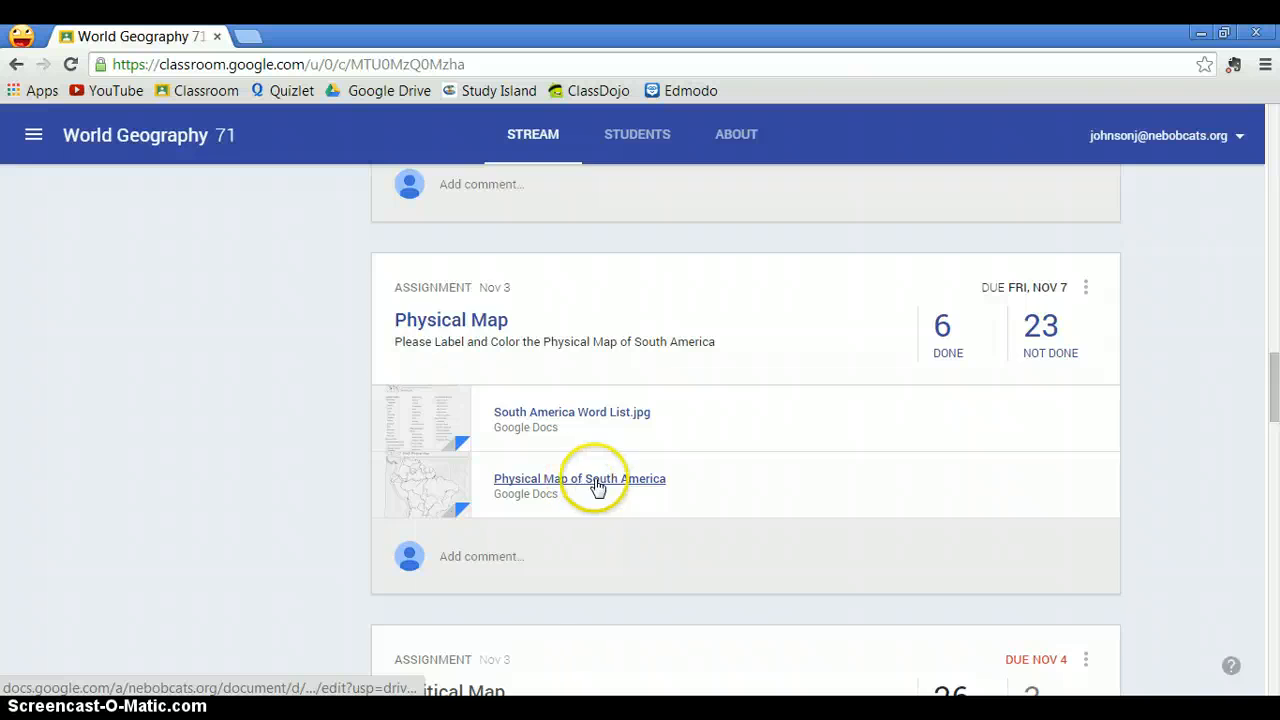
scroll(595, 480, up, 5)
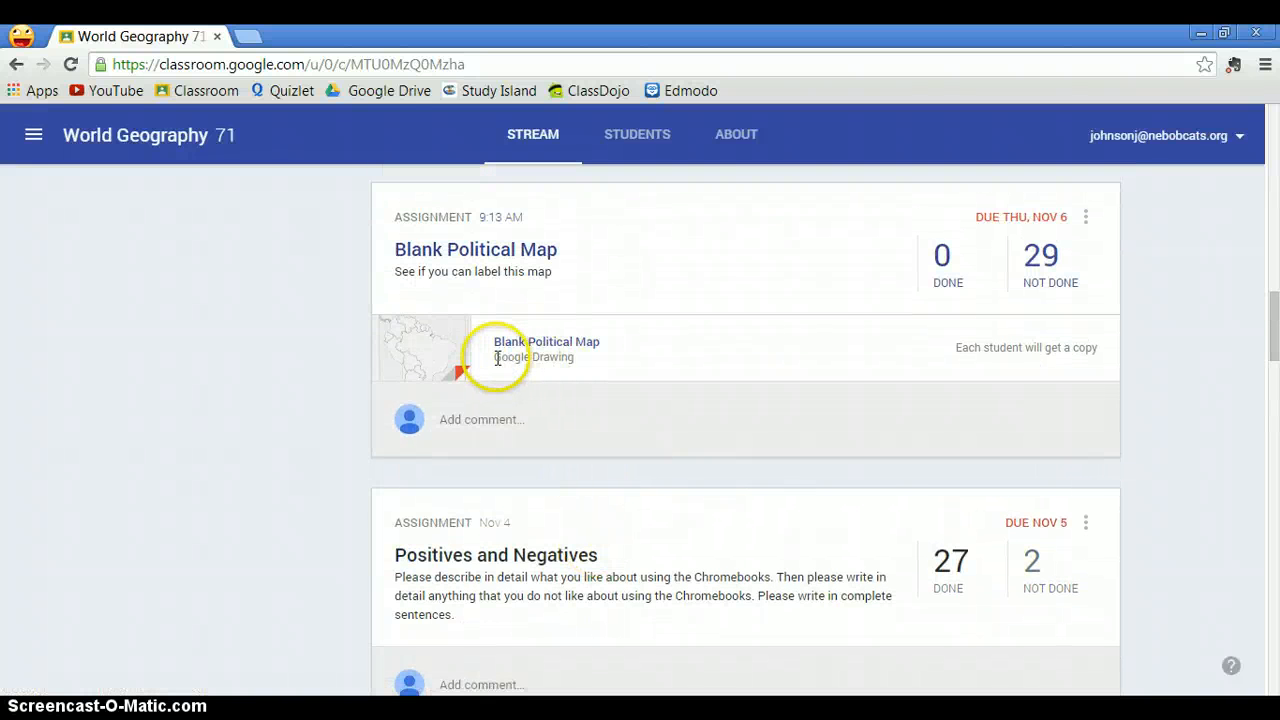
click(574, 400)
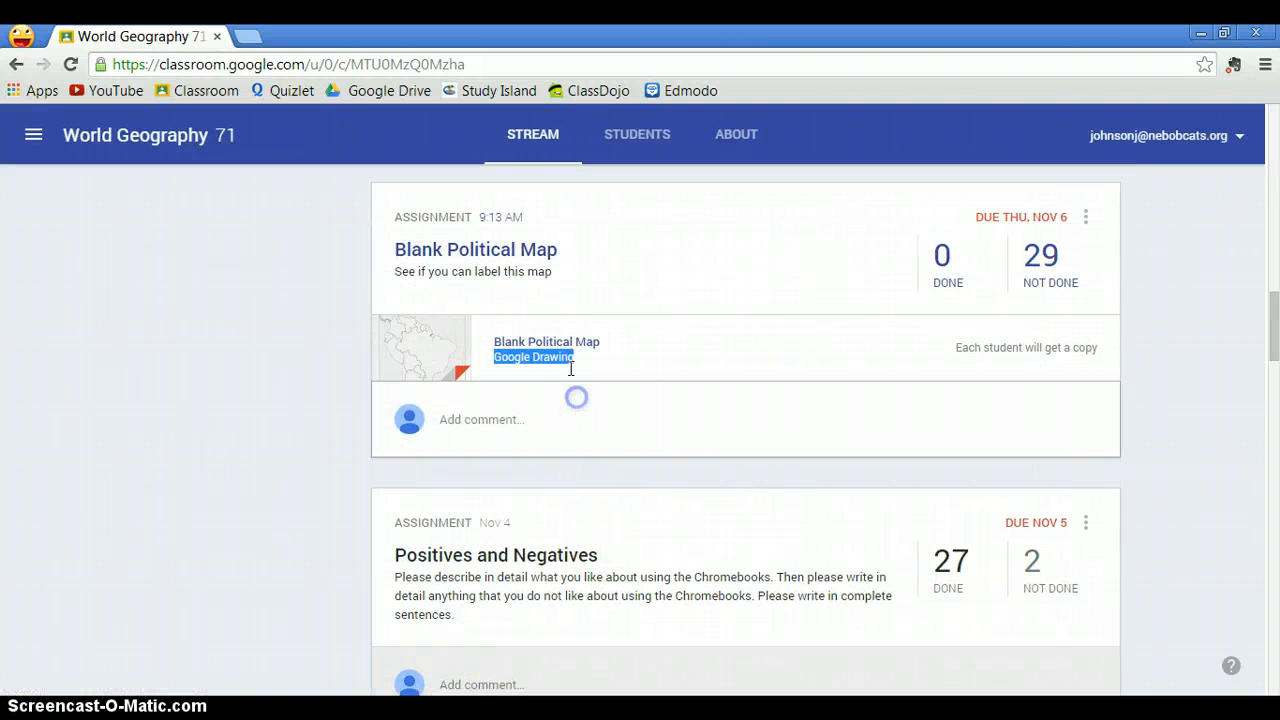
click(563, 343)
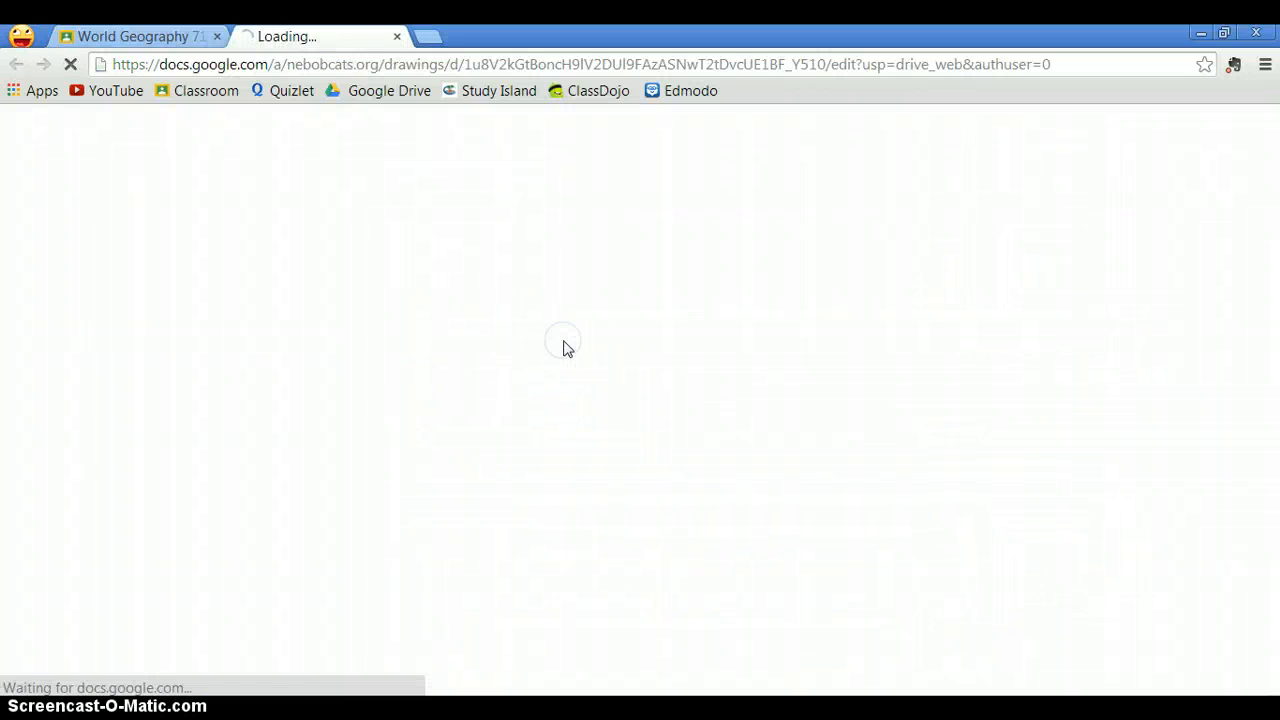